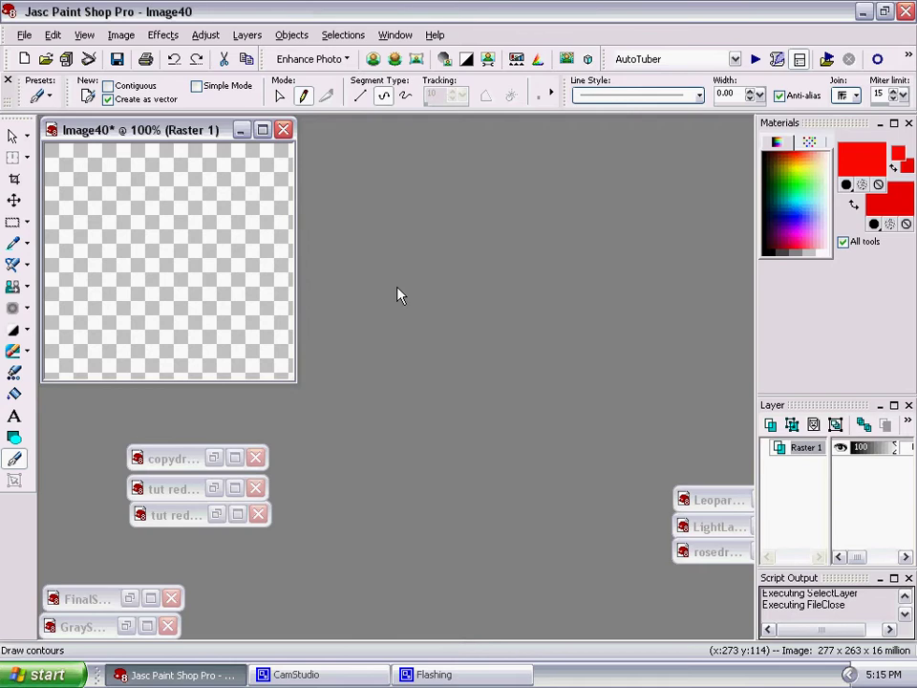
Open the SL AVATAR image and move its window right, beside Image40
left_click(24, 36)
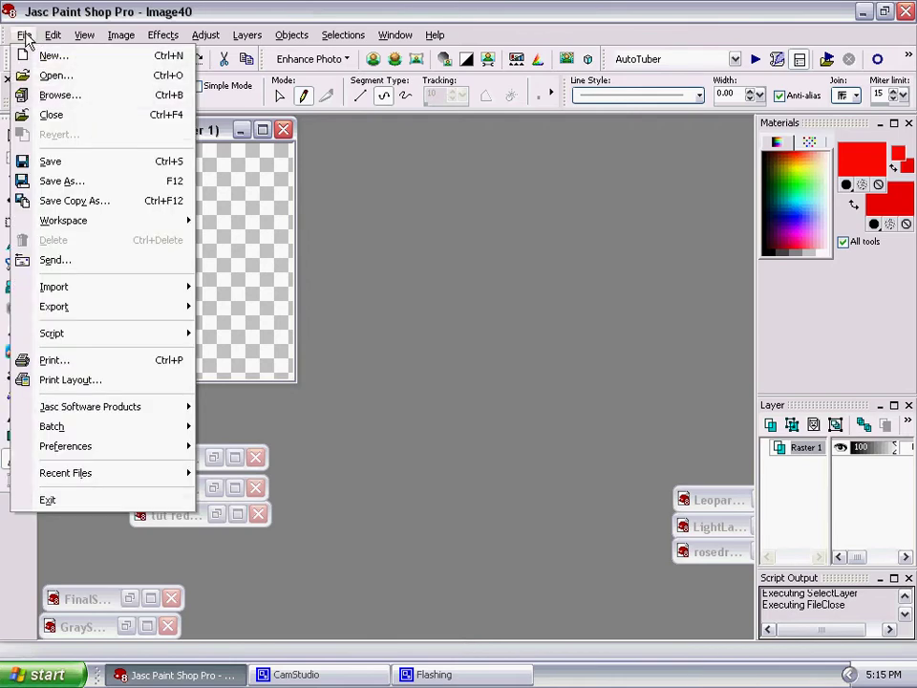
left_click(55, 74)
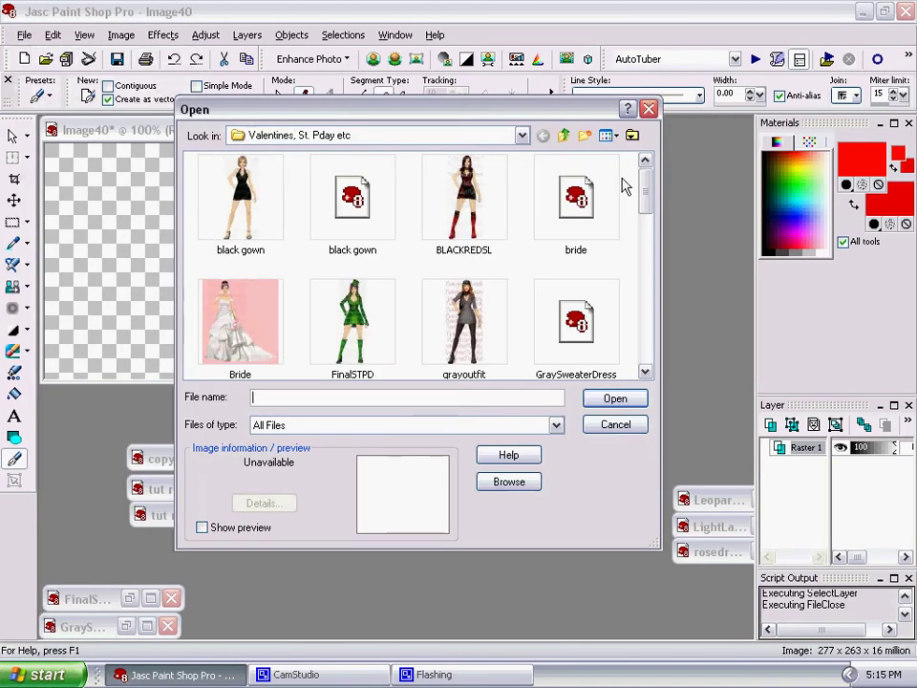
left_click_drag(646, 190, 642, 335)
left_click(464, 266)
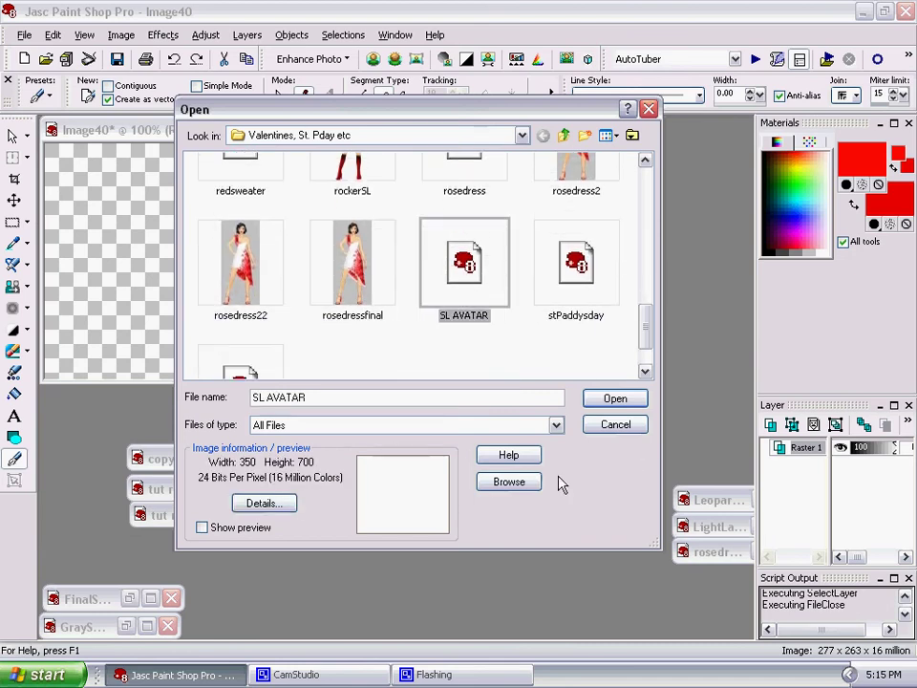
left_click(612, 399)
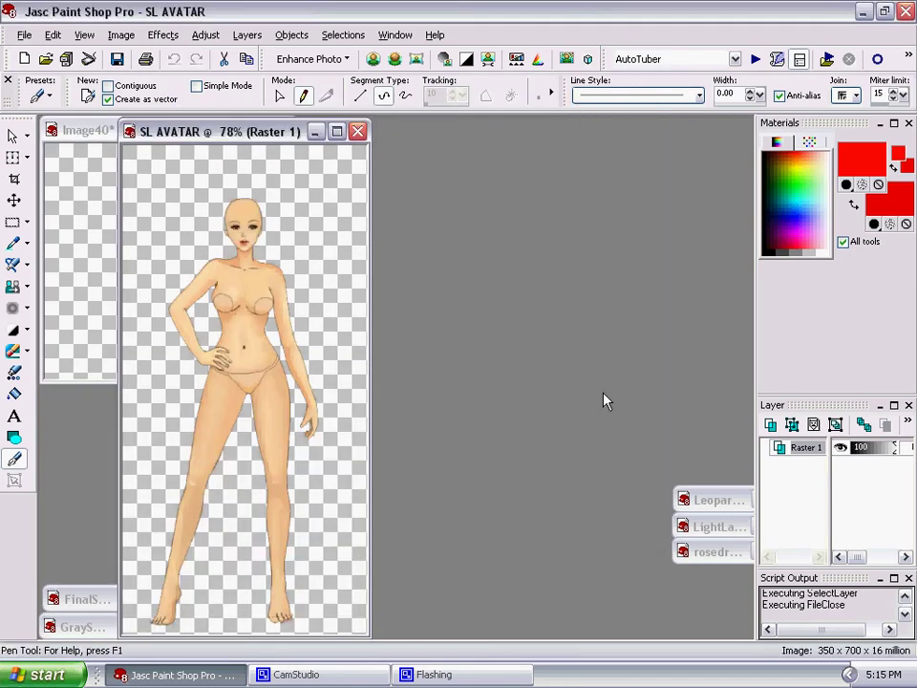
left_click_drag(147, 136, 319, 139)
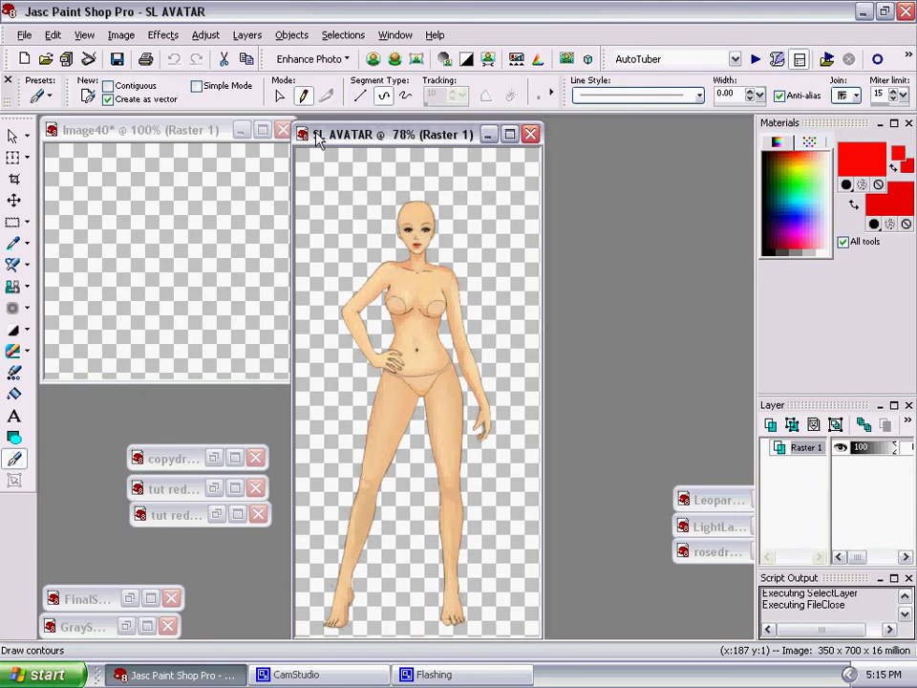
Go back to the File menu to save SL AVATAR under a new name
left_click(24, 35)
mouse_move(55, 40)
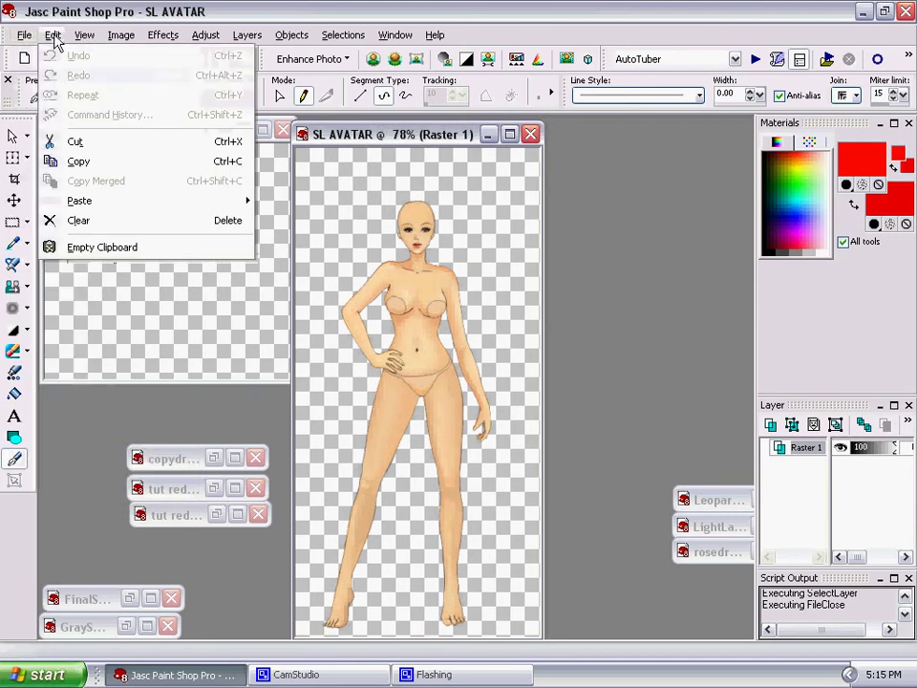
key("Left")
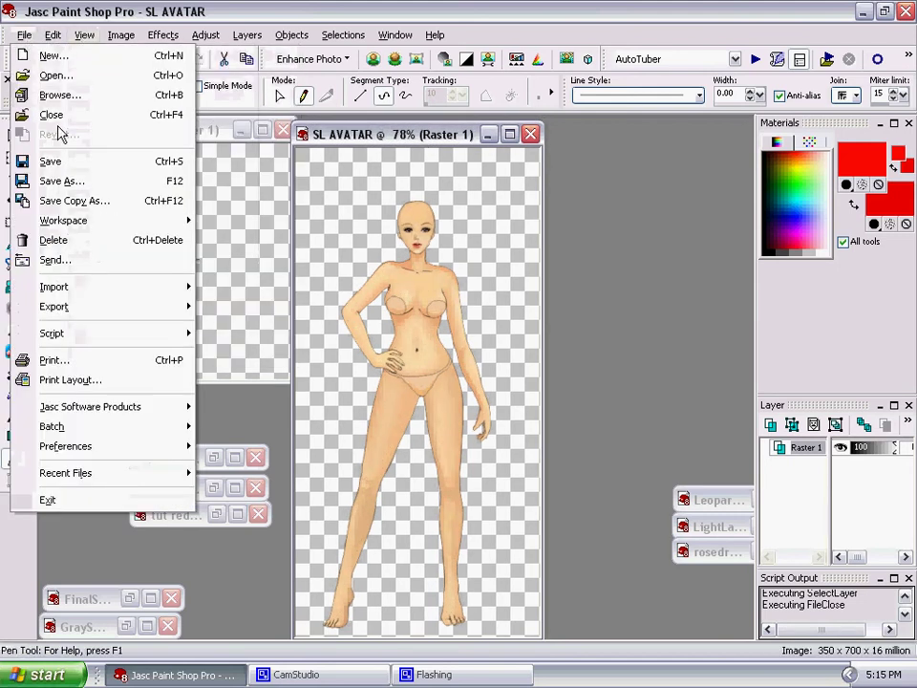
In Save As, keep the Paint Shop Pro Image format, then cancel and reposition the avatar window
left_click(69, 180)
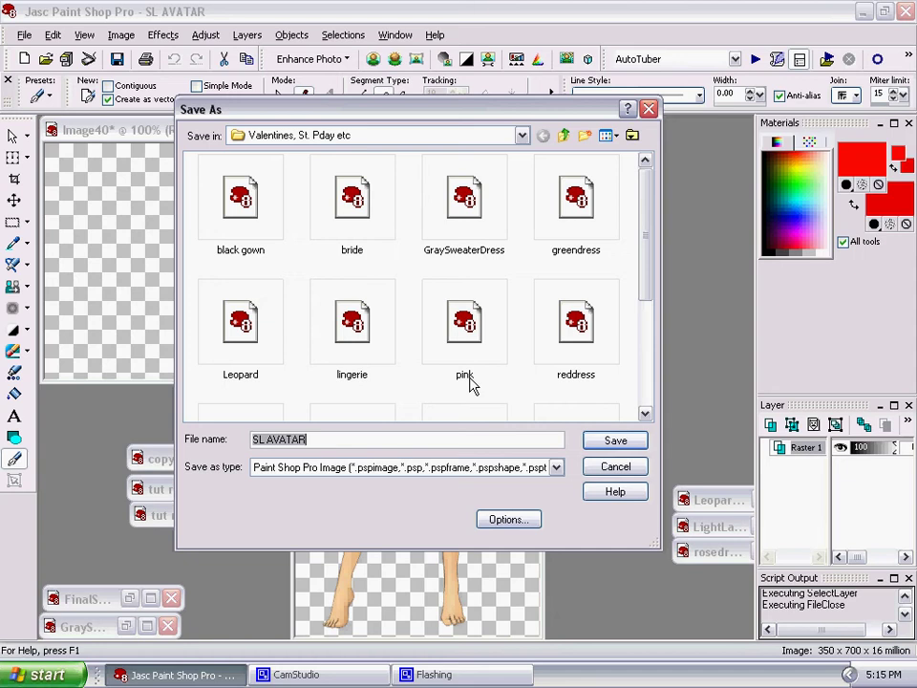
left_click(343, 471)
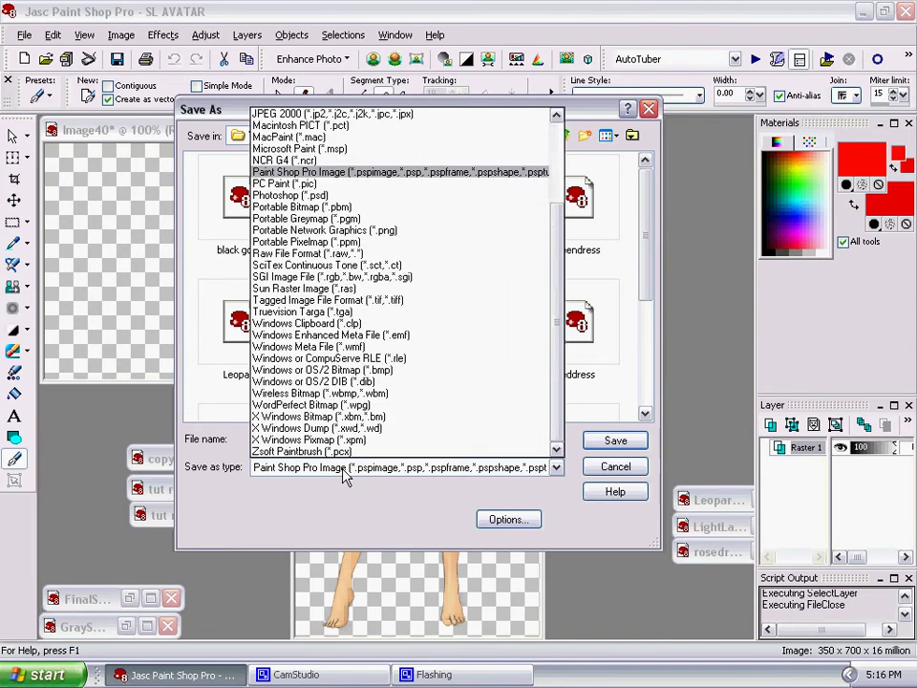
left_click(342, 471)
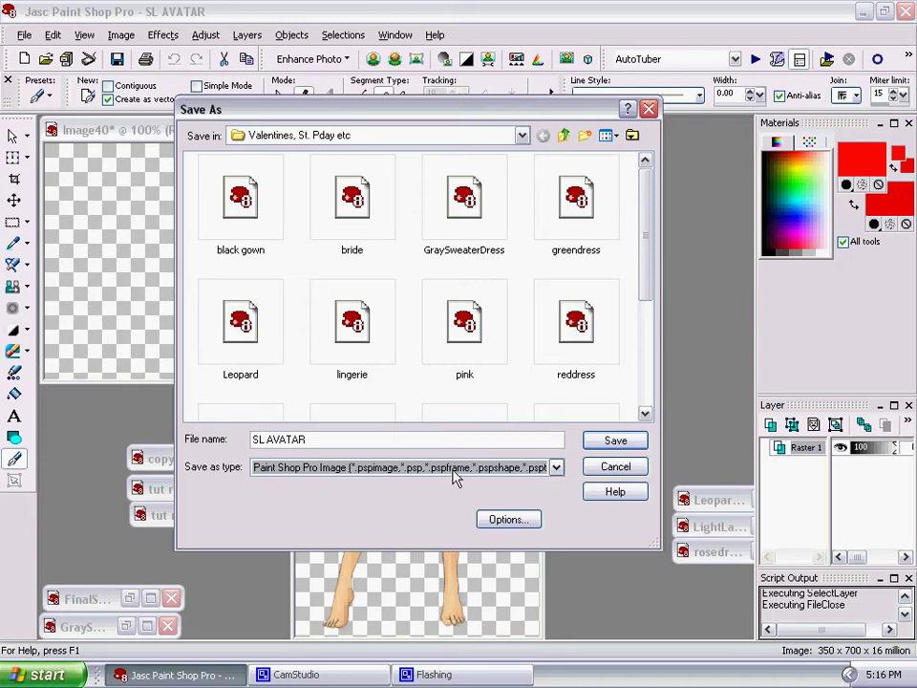
left_click(602, 467)
mouse_move(361, 141)
left_mouse_down()
mouse_move(346, 119)
mouse_move(349, 139)
left_mouse_up()
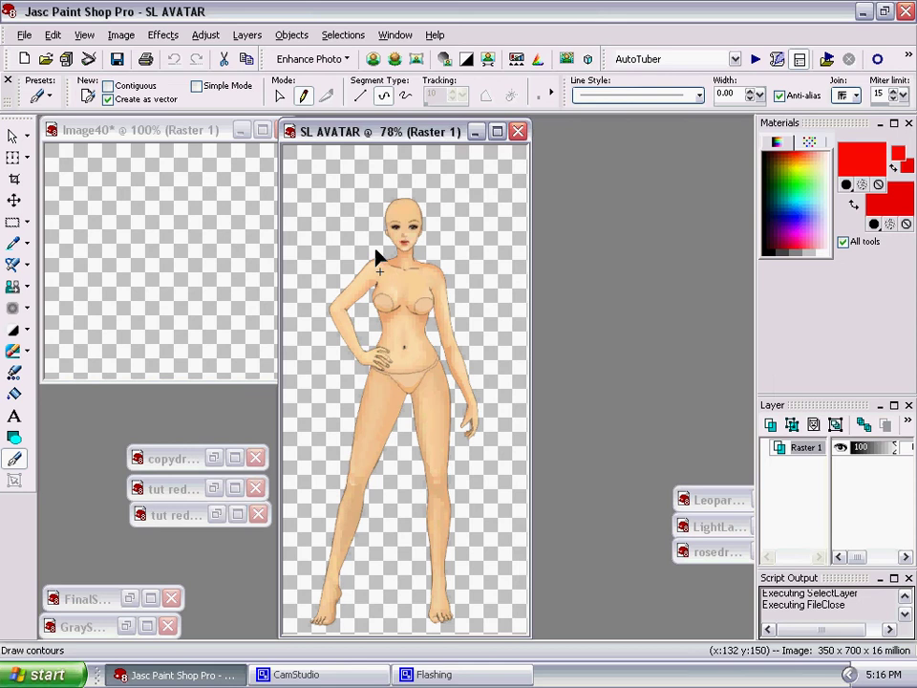
Add a new raster layer, Raster 2, above Raster 1, and briefly toggle Raster 1's visibility
left_click_drag(368, 137, 397, 141)
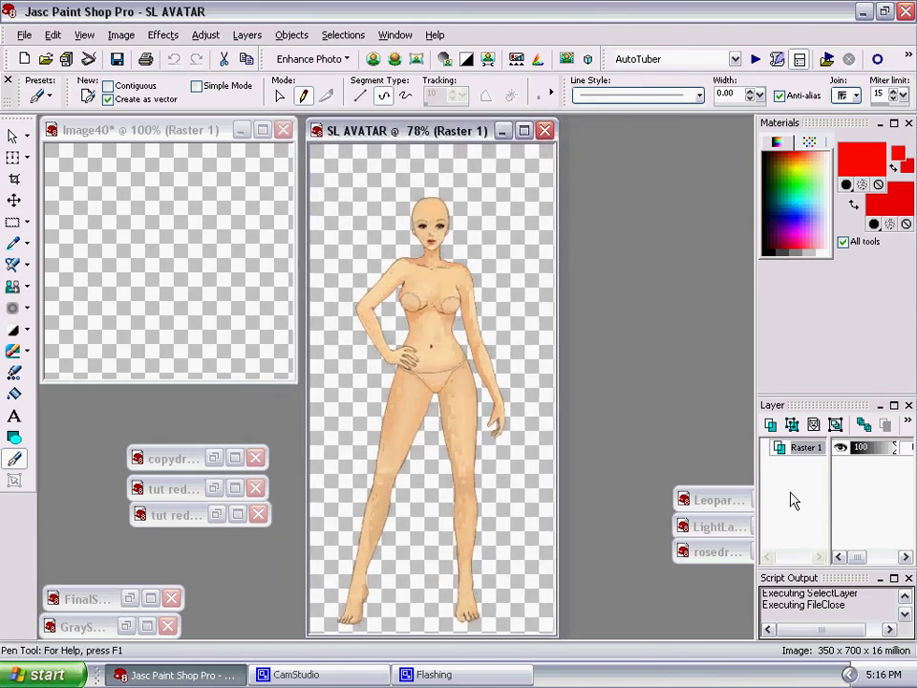
mouse_move(800, 457)
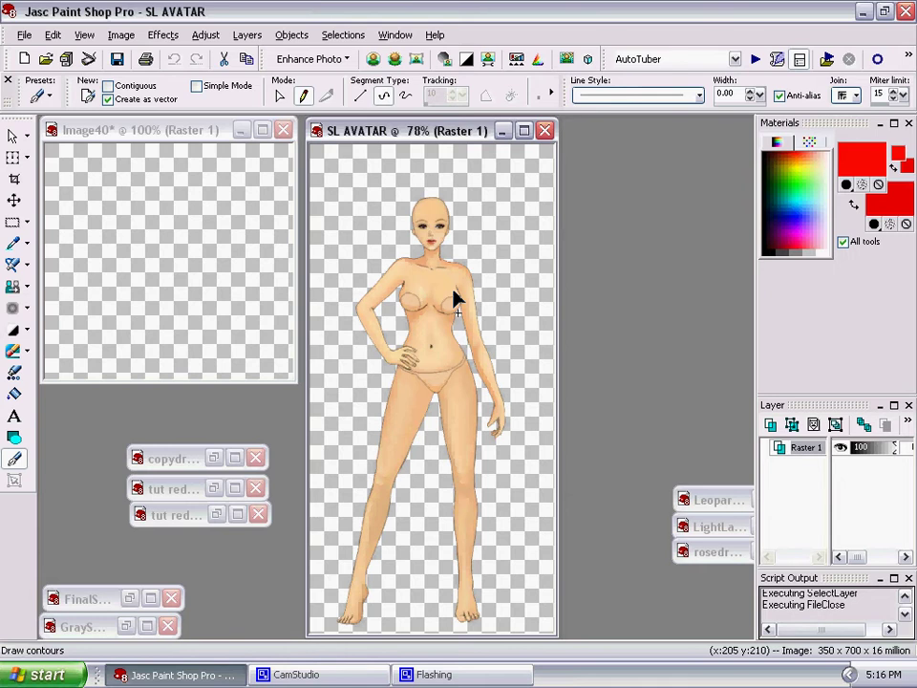
right_click(785, 448)
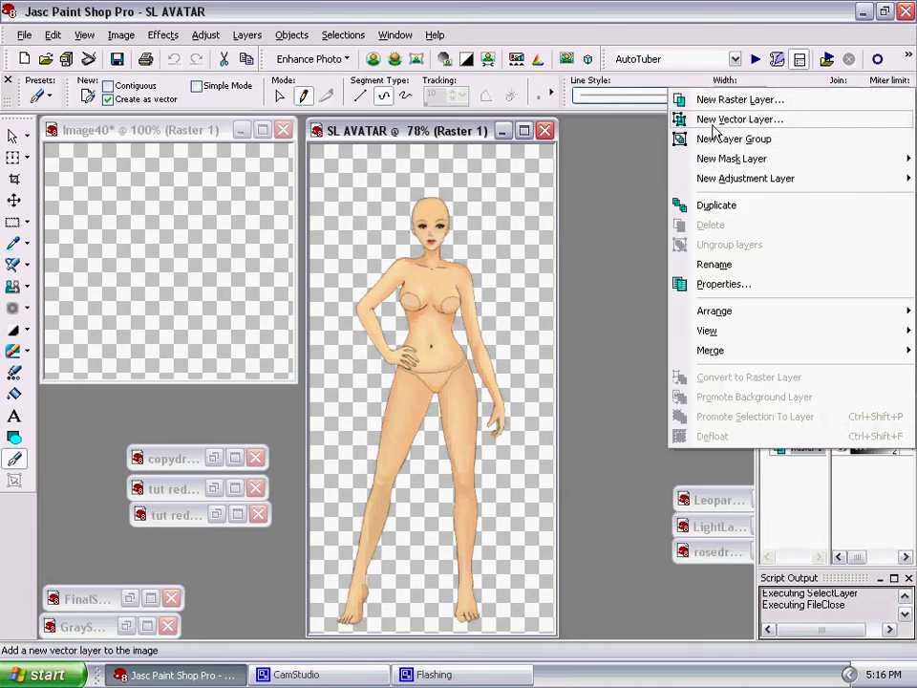
left_click(712, 99)
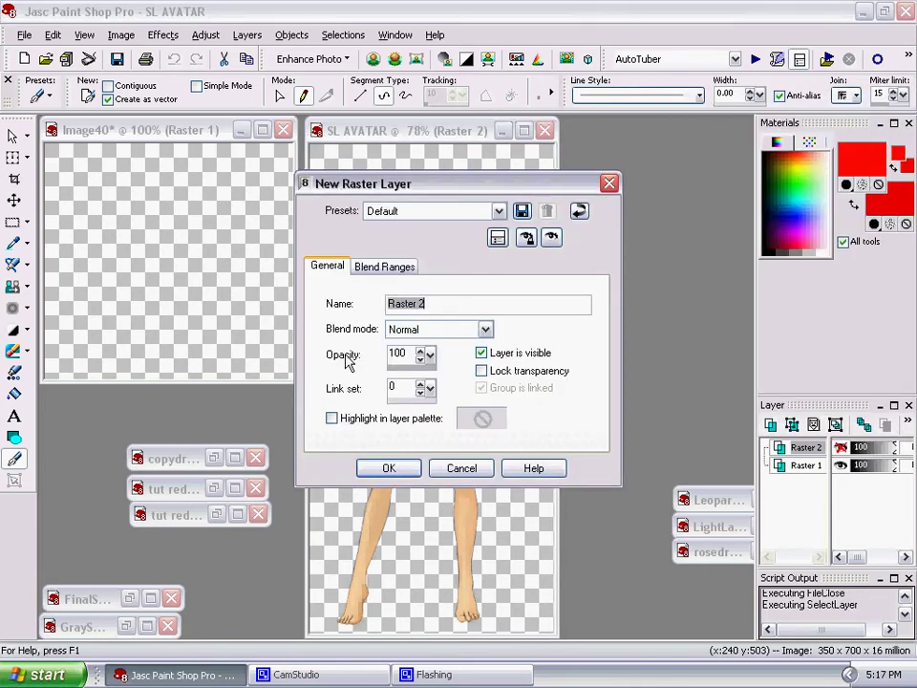
left_click(388, 472)
left_click(387, 470)
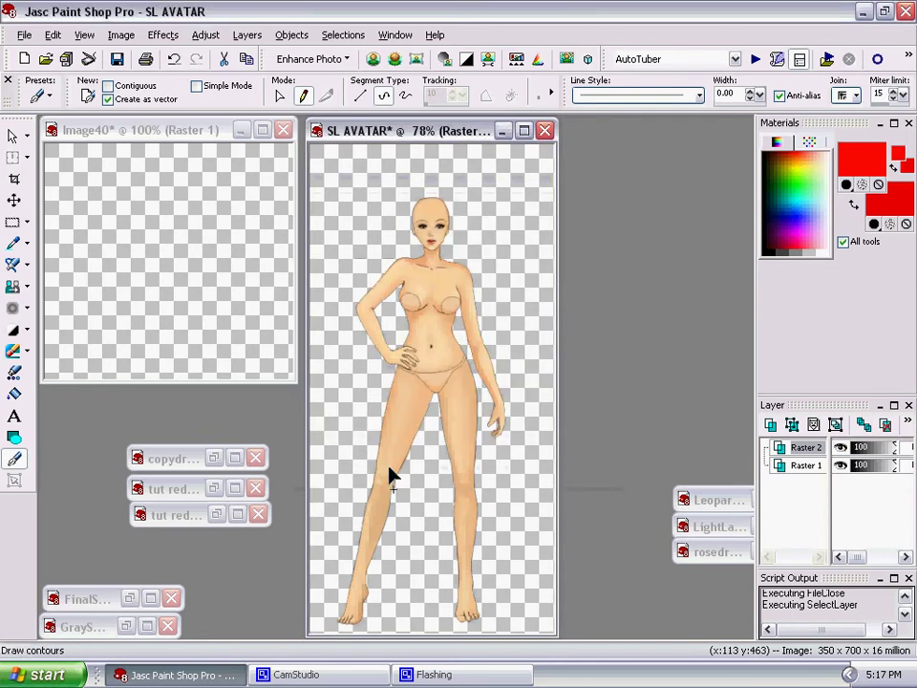
left_click(842, 465)
left_click(842, 465)
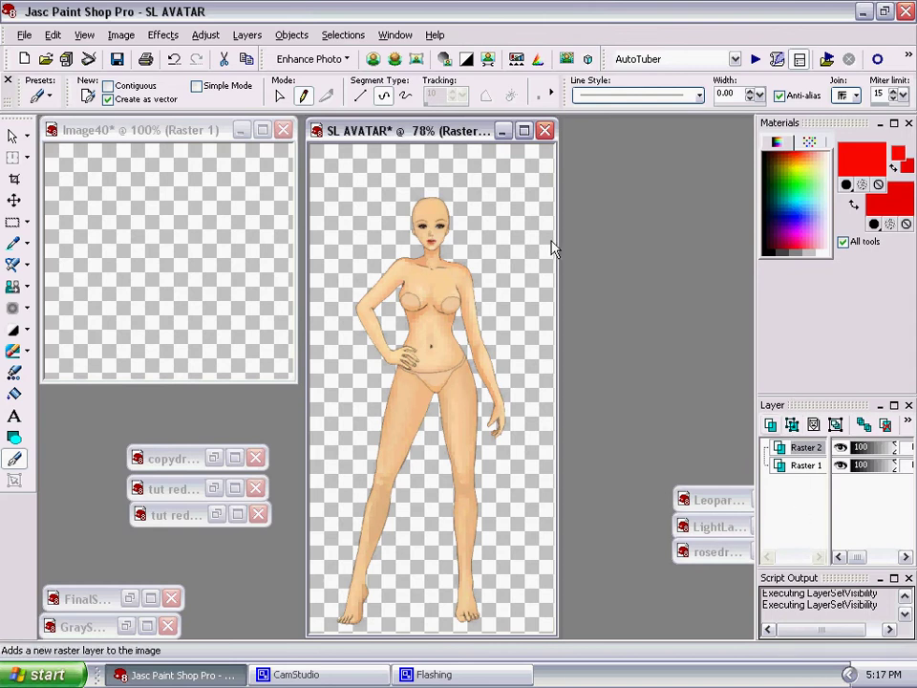
mouse_move(406, 137)
left_mouse_down()
mouse_move(416, 127)
mouse_move(408, 136)
left_mouse_up()
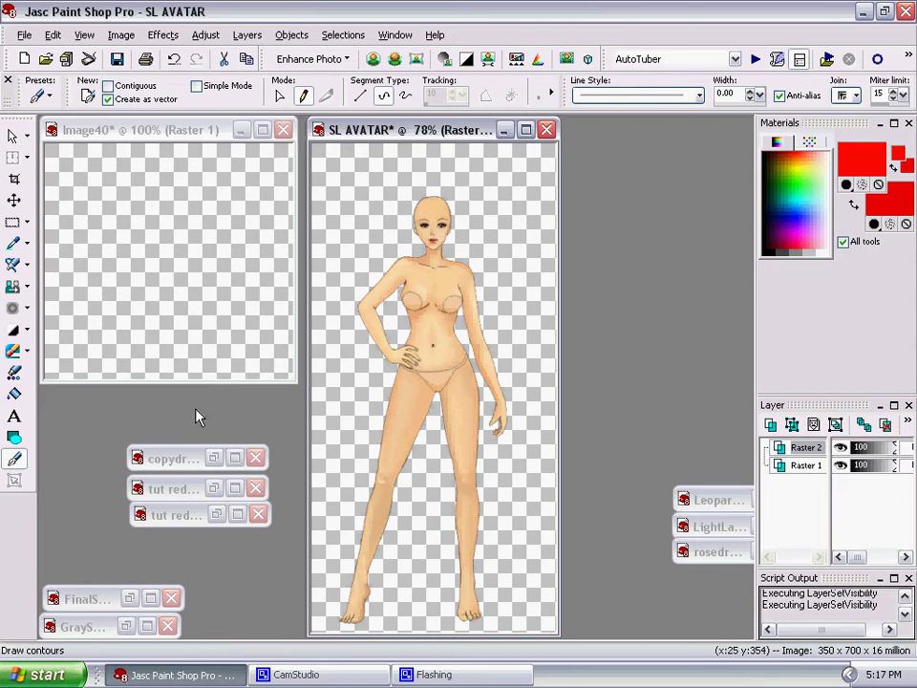
left_click(215, 460)
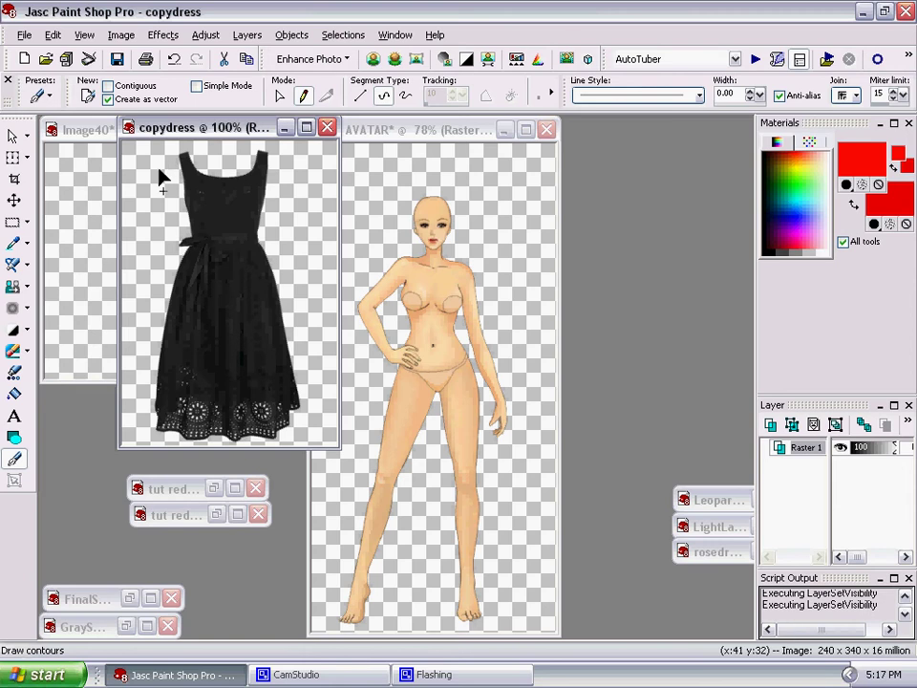
left_click(13, 136)
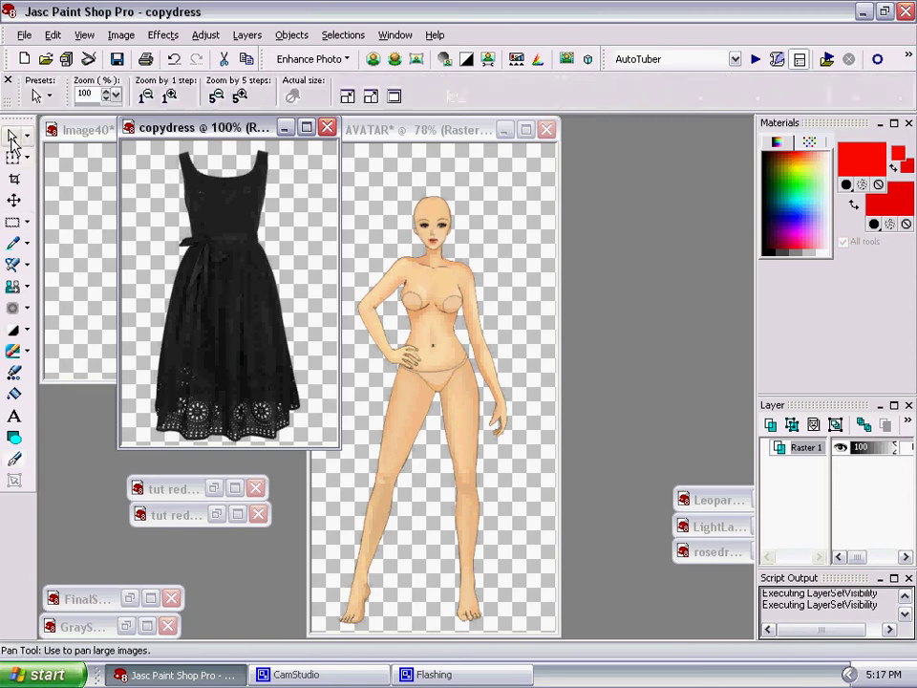
right_click(242, 246)
left_click(283, 279)
right_click(369, 293)
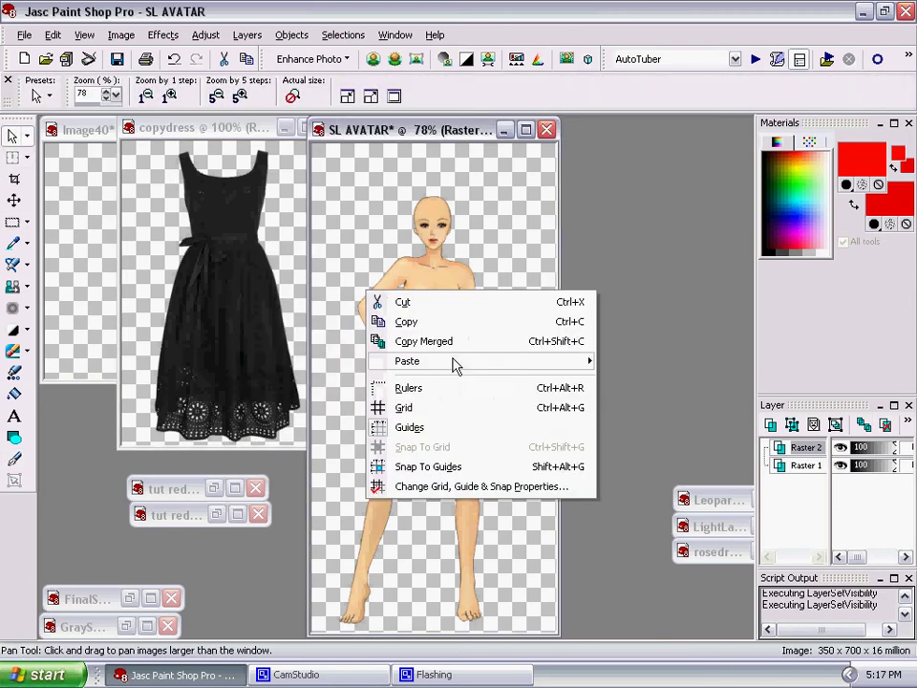
mouse_move(477, 371)
left_click(653, 401)
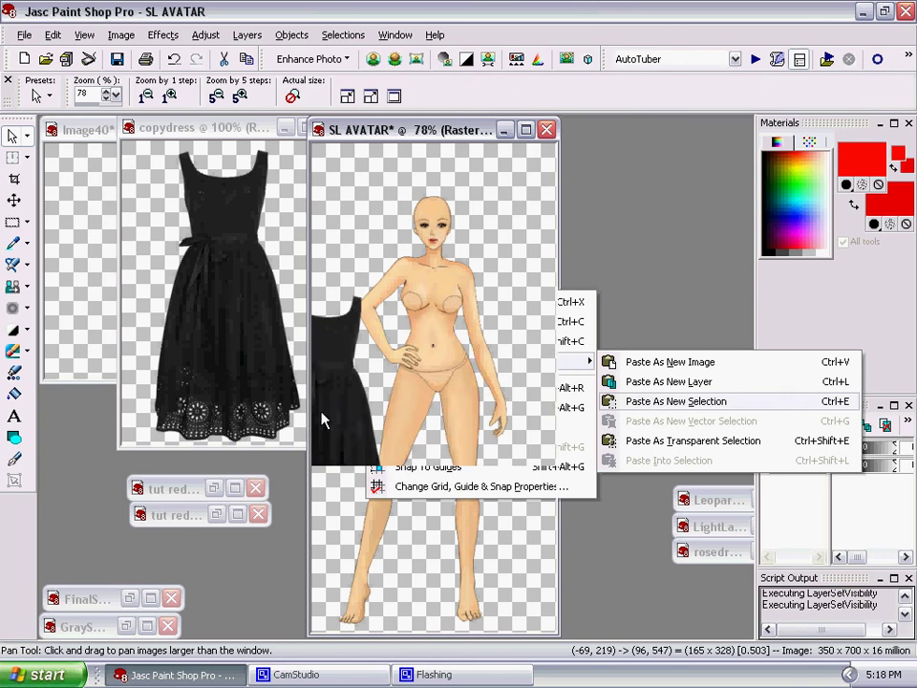
left_click(436, 374)
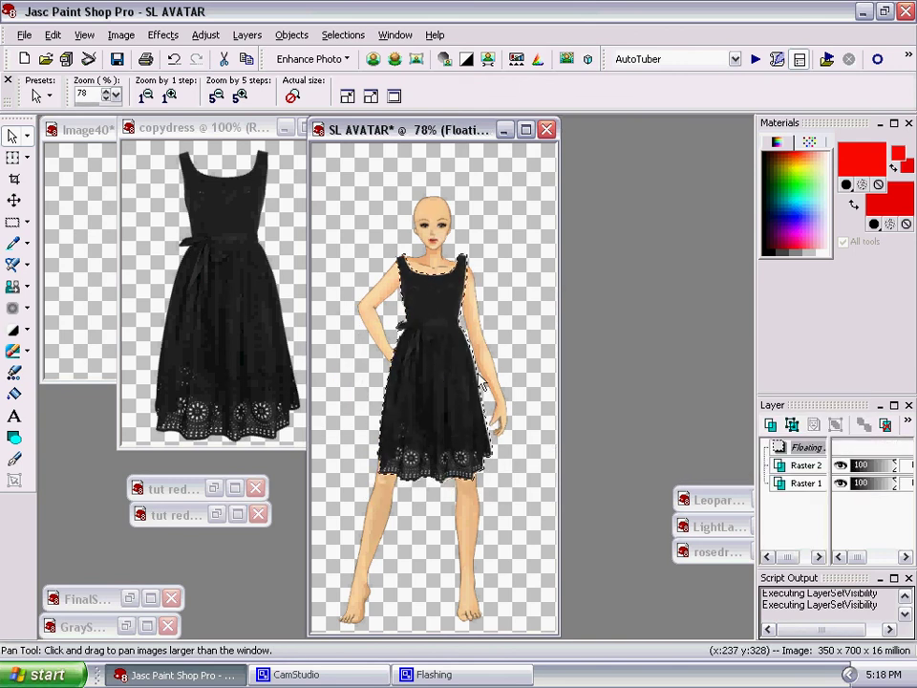
scroll(482, 384, "up", 2)
left_click(342, 35)
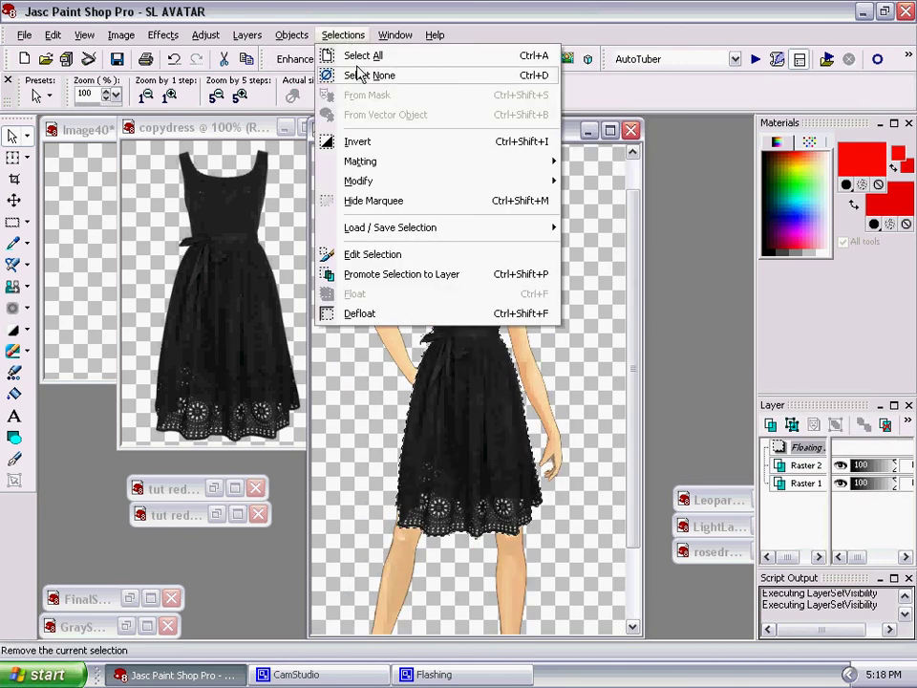
left_click(360, 75)
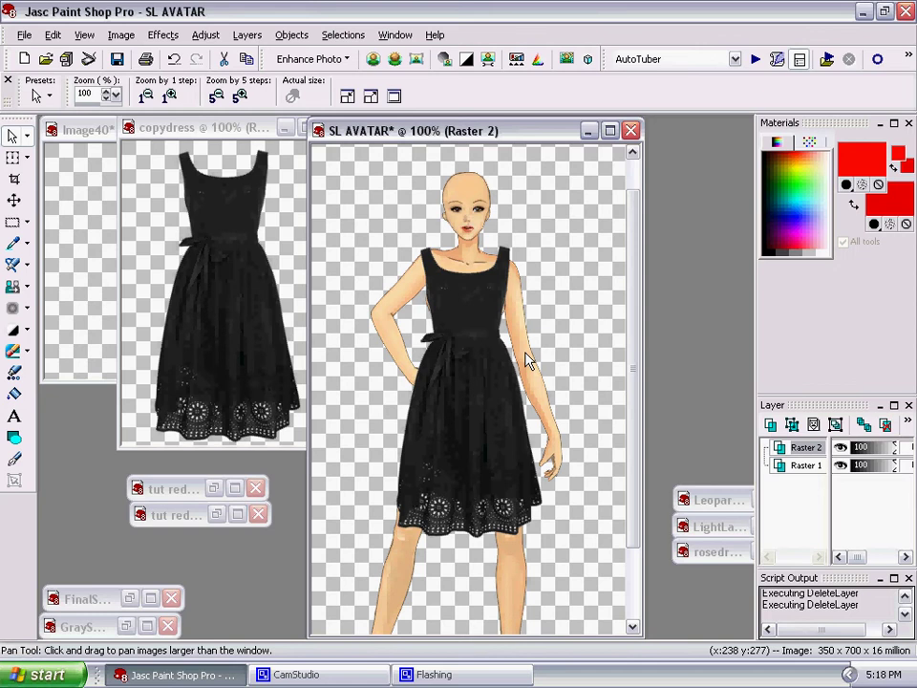
left_click_drag(628, 336, 635, 378)
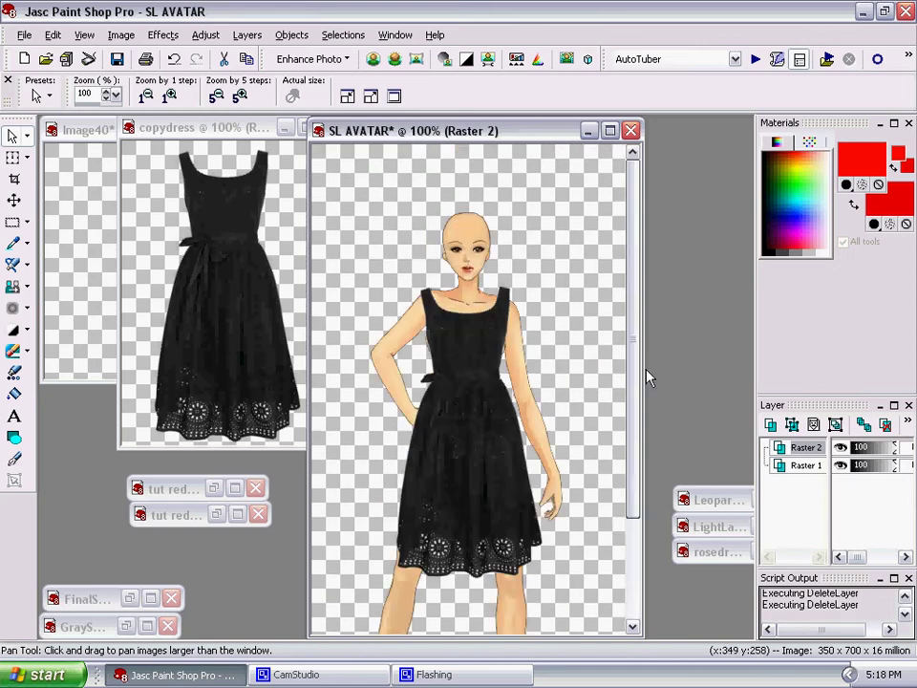
left_click(175, 59)
left_click(174, 60)
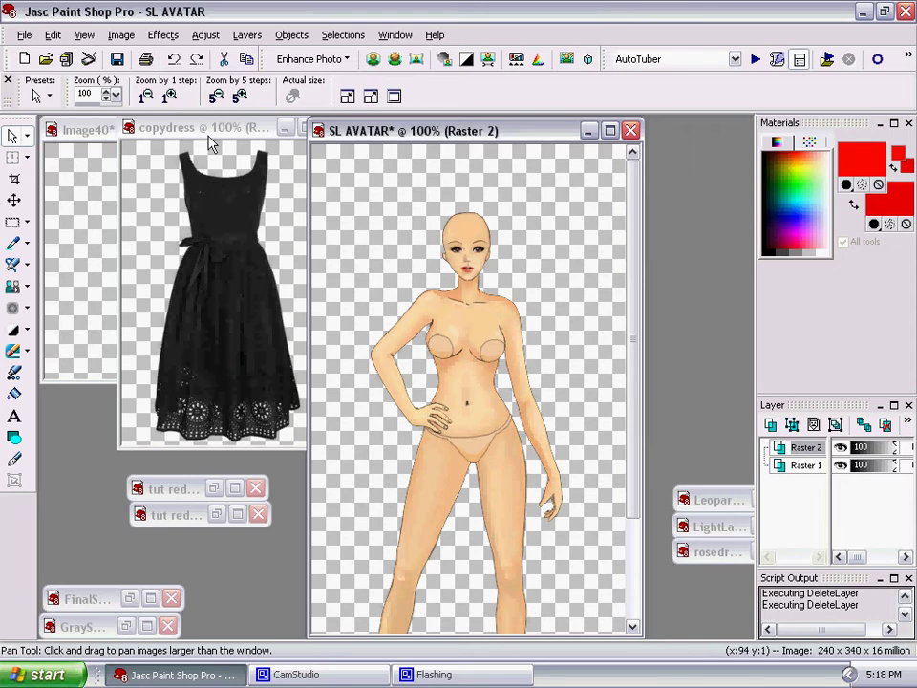
left_click_drag(195, 127, 183, 136)
Minimize copydress, then set the Pen tool to a transparent fill with line width 2.00
left_click(277, 136)
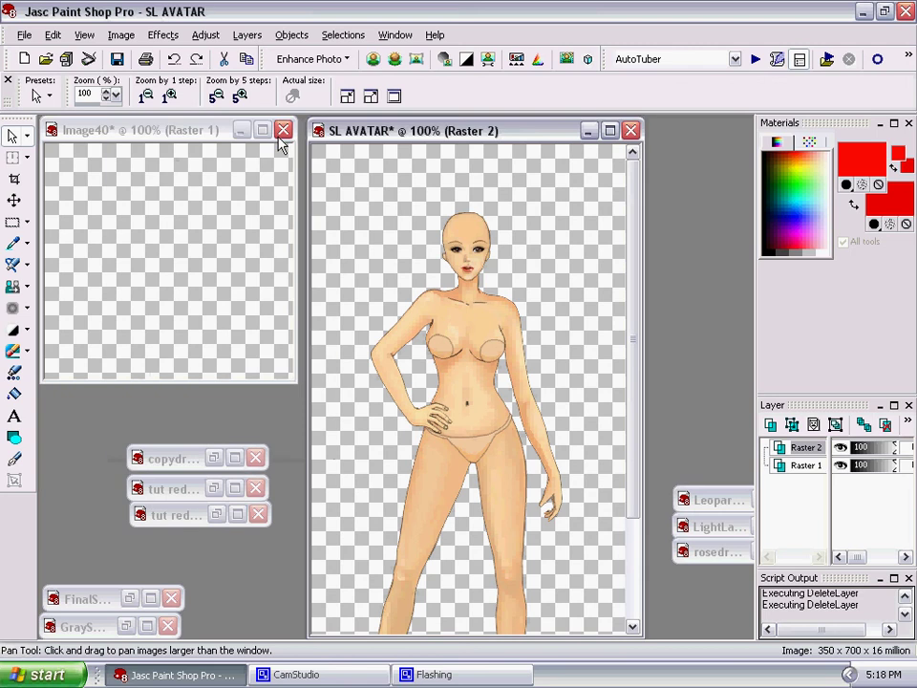
left_click_drag(407, 131, 399, 125)
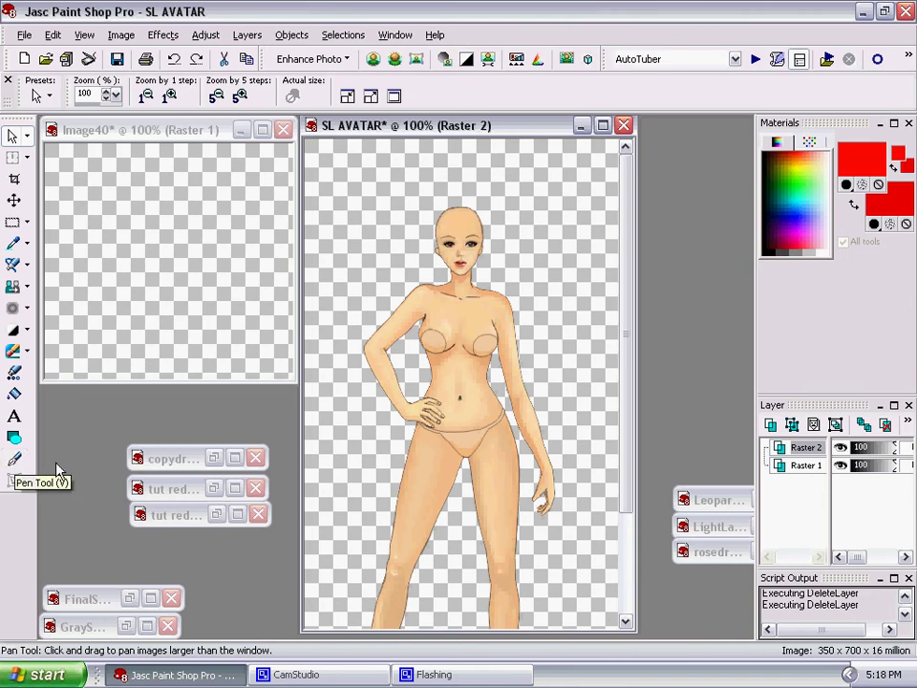
left_click(13, 459)
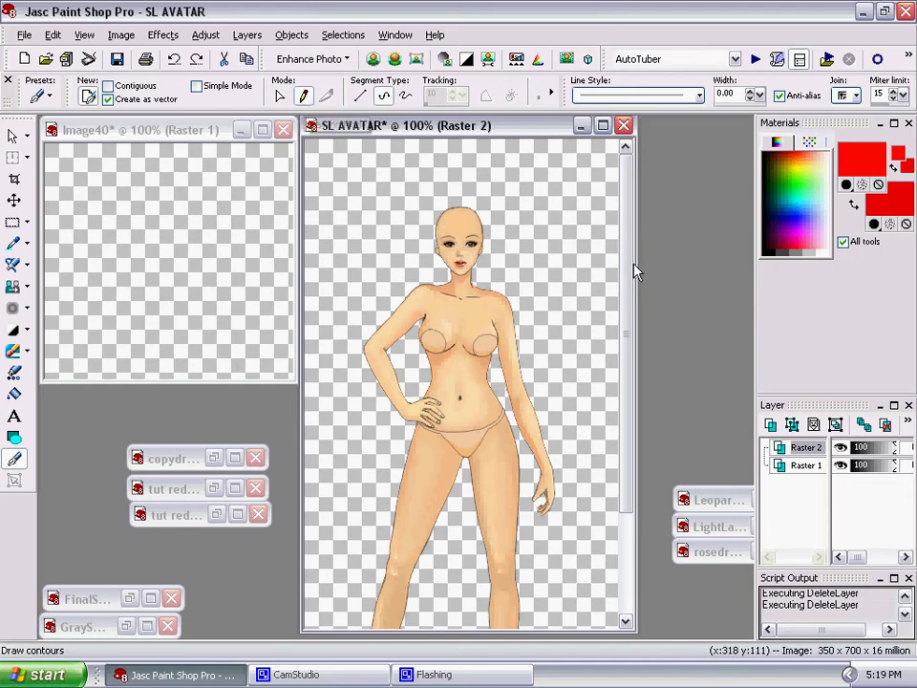
left_click_drag(502, 125, 528, 130)
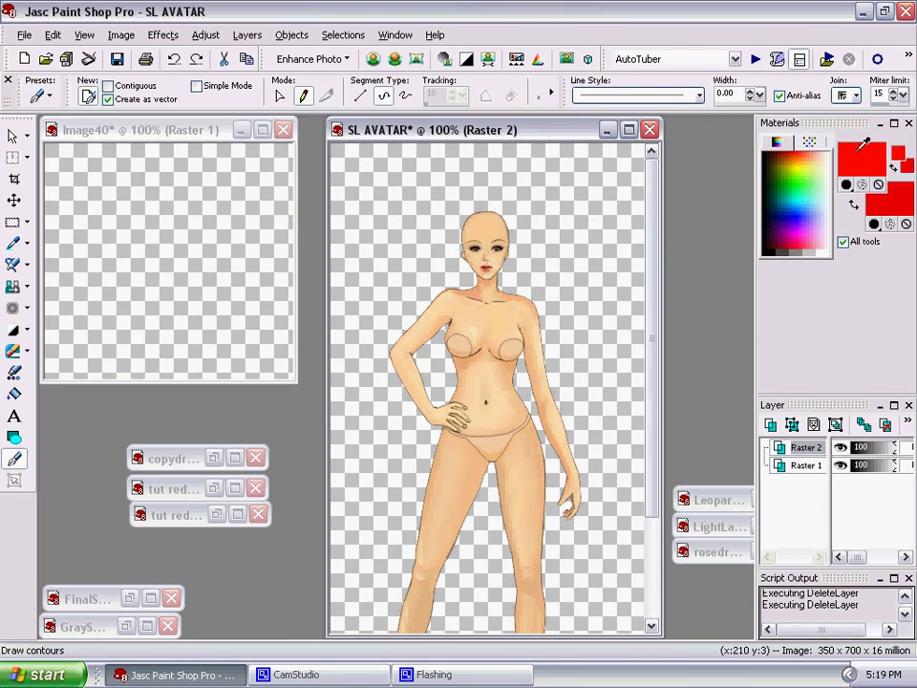
left_click(908, 226)
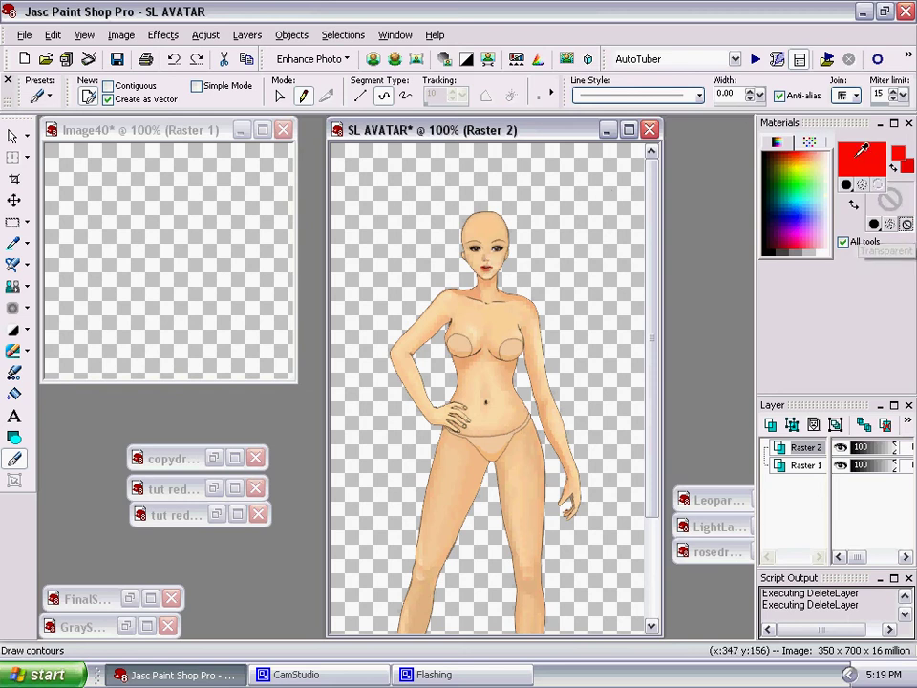
left_click(752, 92)
left_click(751, 92)
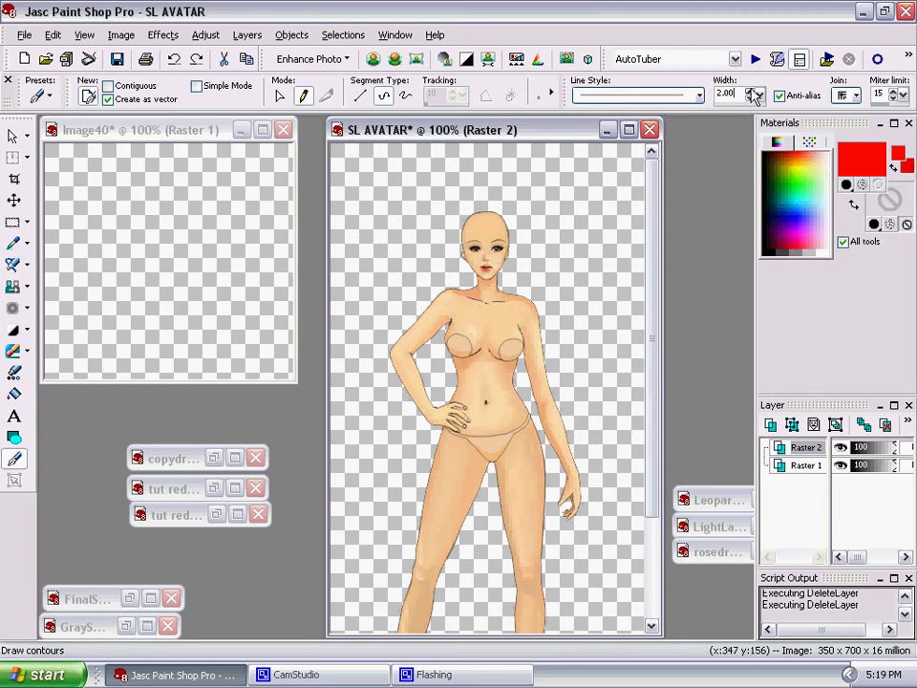
left_click(752, 92)
left_click(752, 91)
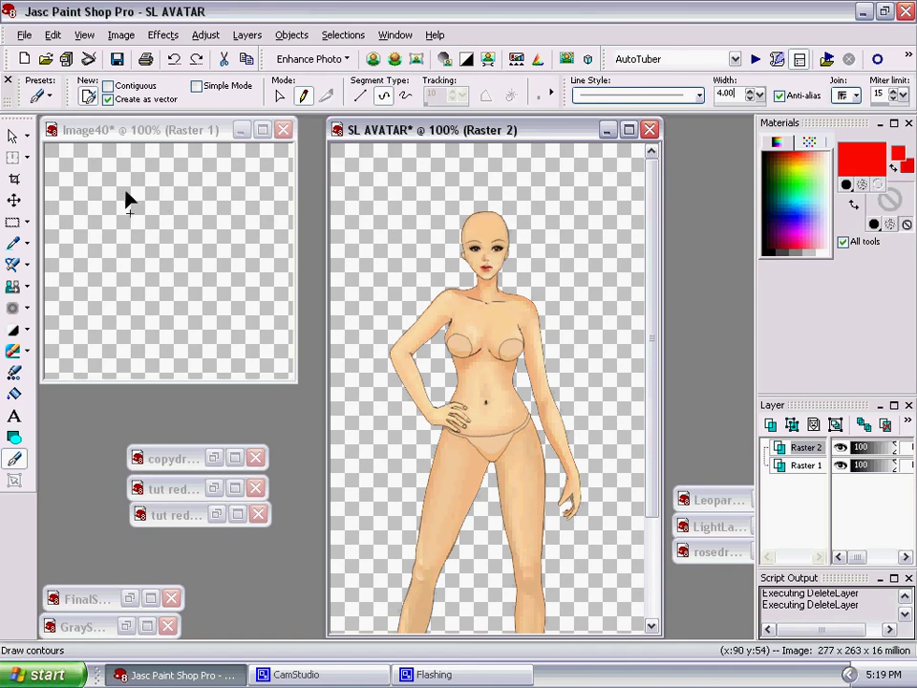
On Image40, draw a 4.00-wide red straight line and a red arc, deselecting after each
left_click(98, 195)
left_click_drag(93, 194, 203, 195)
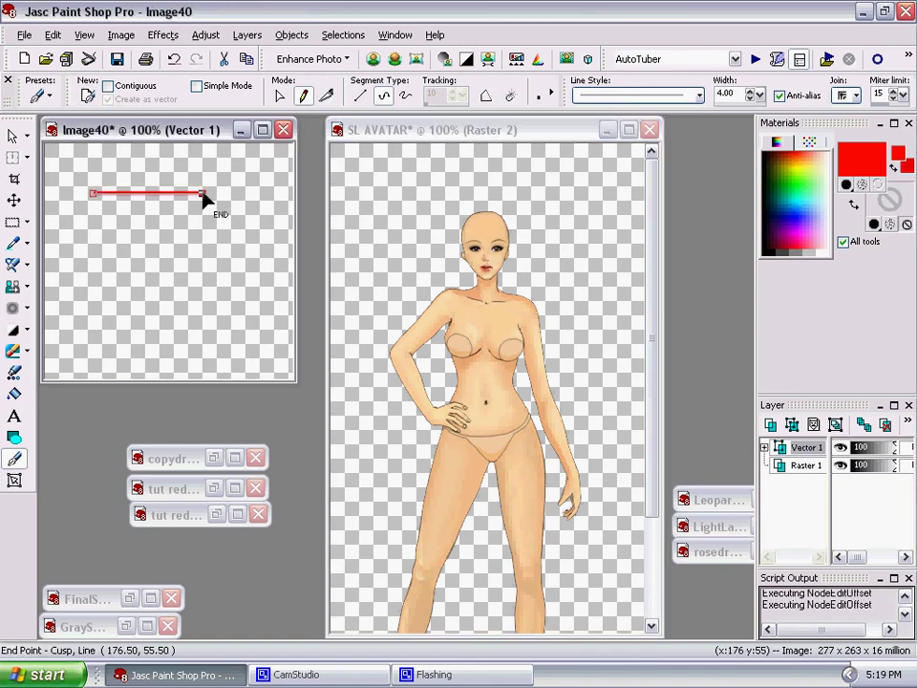
left_click(343, 35)
left_click(328, 76)
left_click(132, 233)
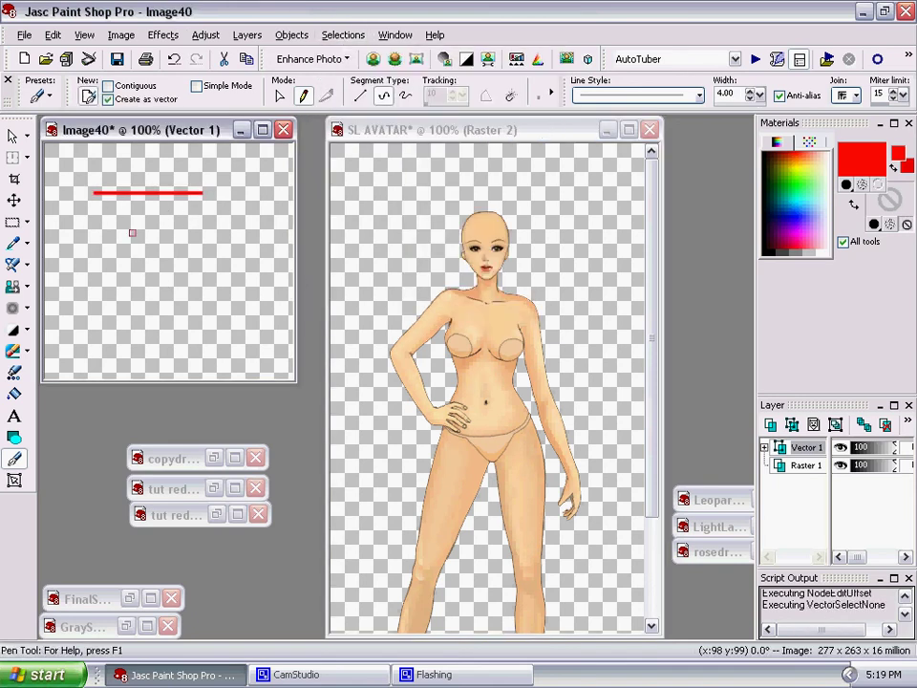
left_click_drag(222, 286, 231, 386)
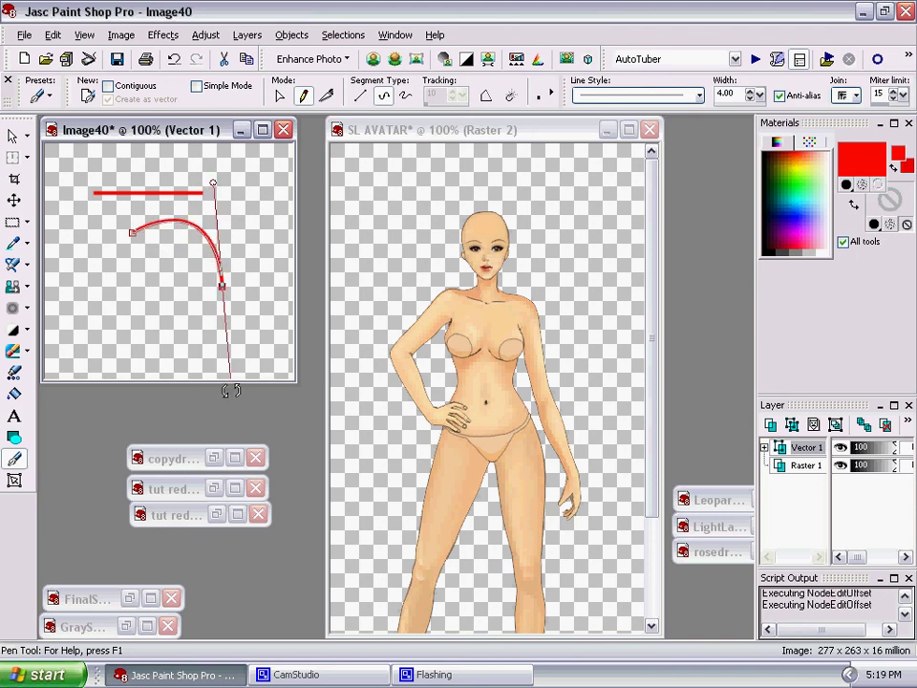
left_click(343, 35)
left_click(358, 76)
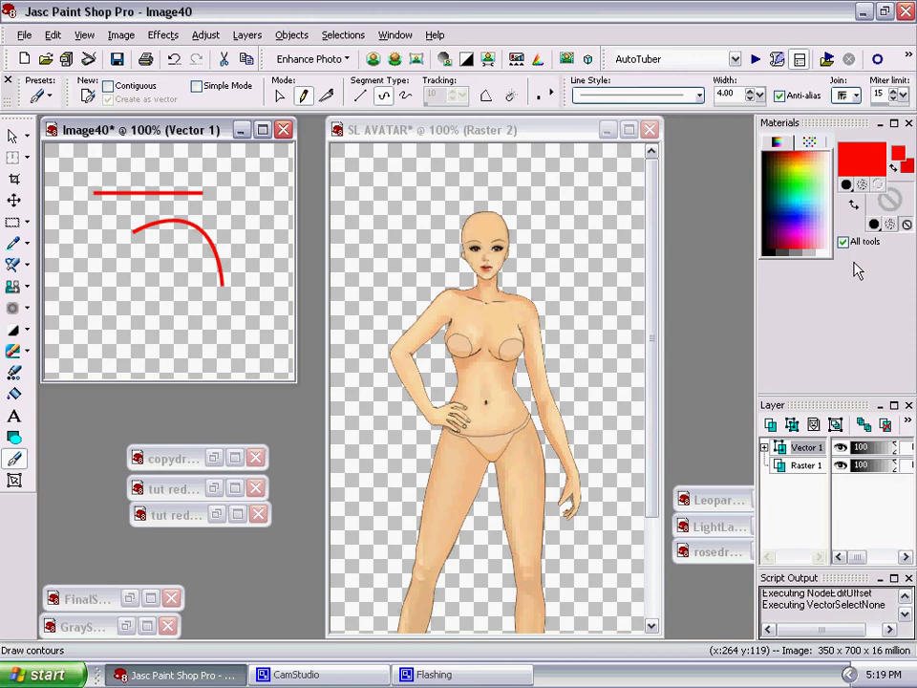
Switch the fill to solid red, draw a filled red wedge, and deselect it
left_click(907, 225)
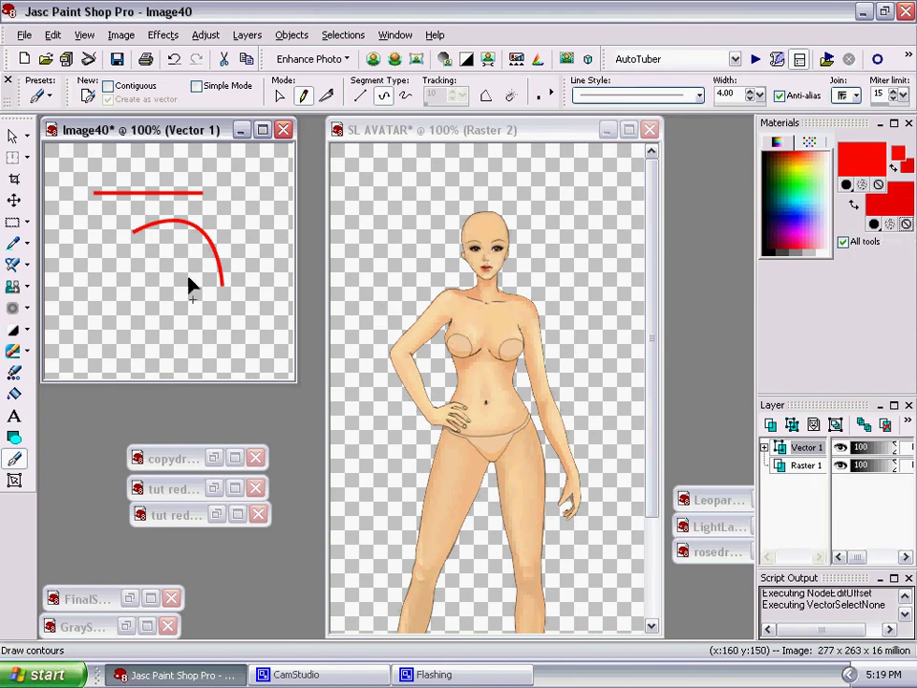
left_click(135, 282)
left_click_drag(184, 324, 180, 416)
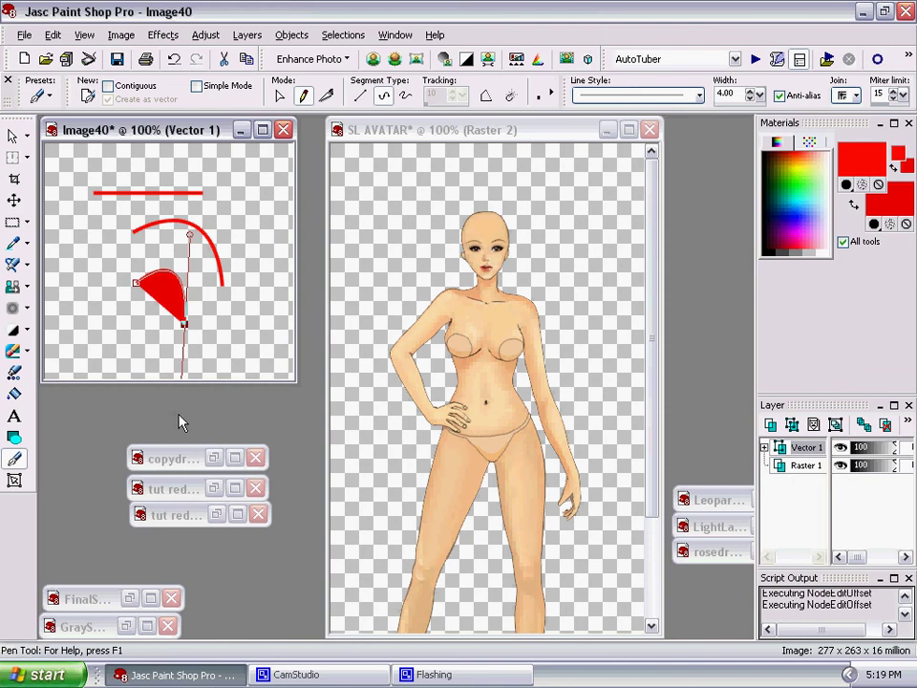
left_click(342, 34)
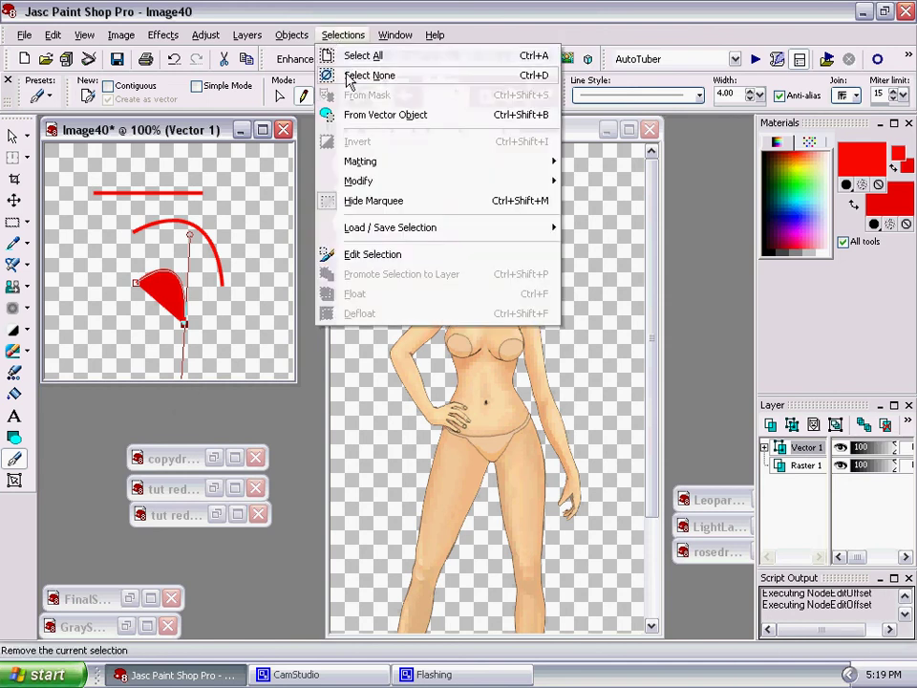
left_click(358, 76)
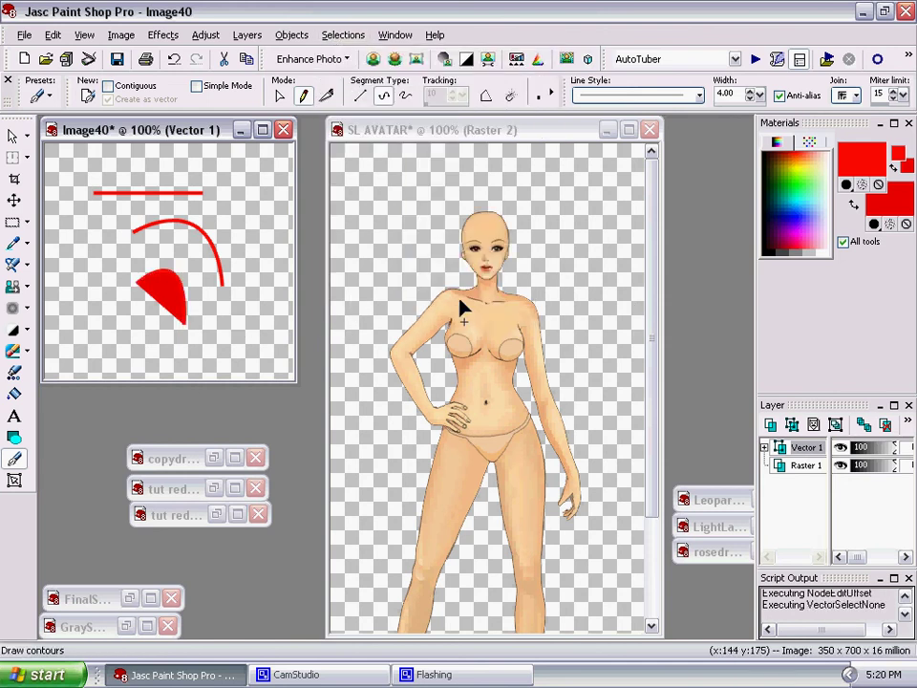
Lower the Pen line width back to 0.00
left_click(750, 98)
left_click(750, 98)
left_click(750, 98)
left_click(750, 98)
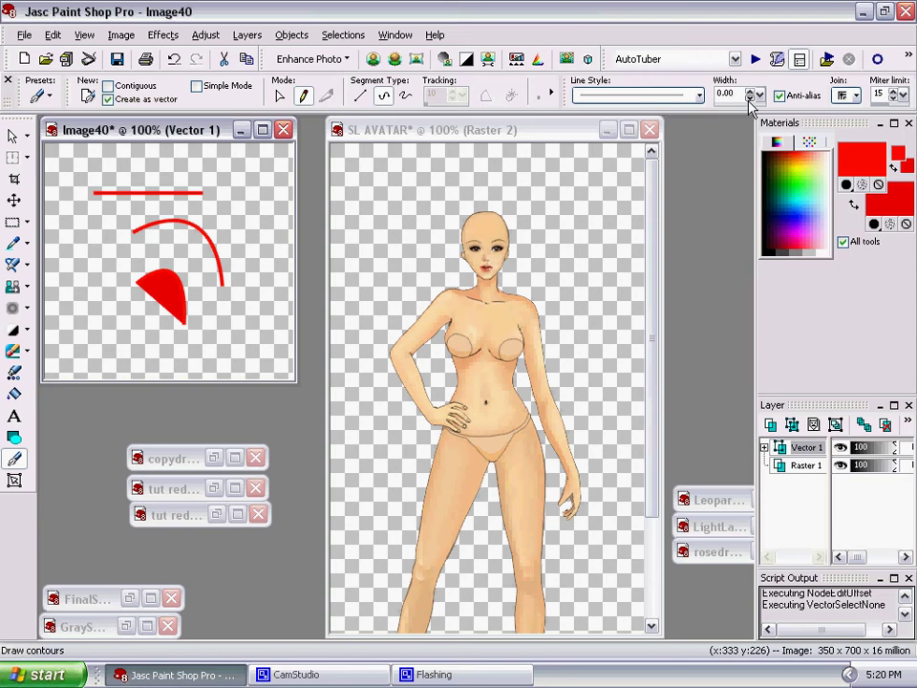
Make the outline transparent and zoom SL AVATAR to 250% with the torso framed
left_click(878, 186)
left_click_drag(507, 135, 457, 120)
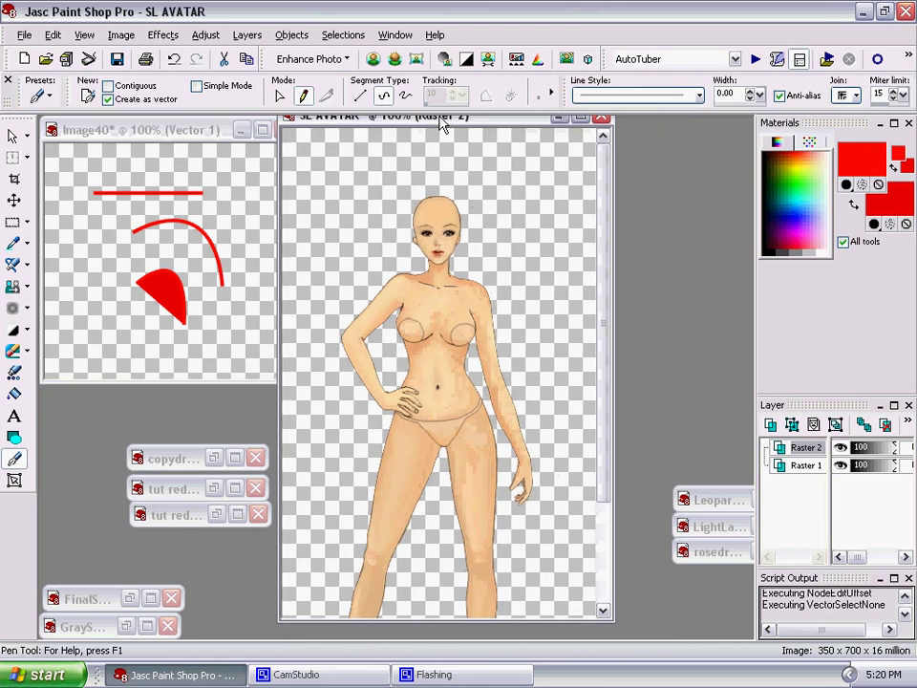
scroll(607, 313, "up", 3)
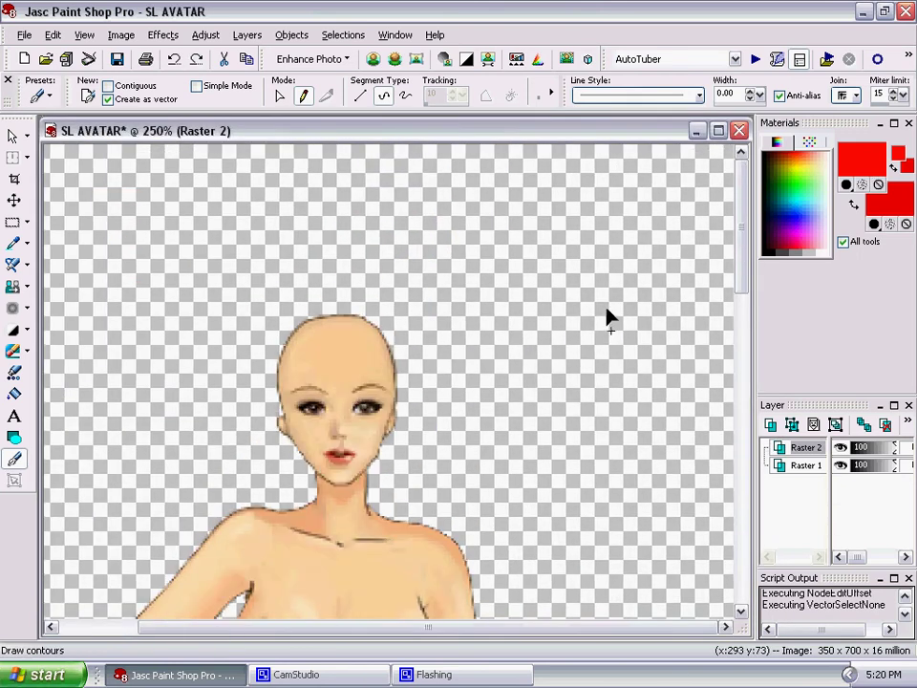
left_click_drag(743, 203, 741, 278)
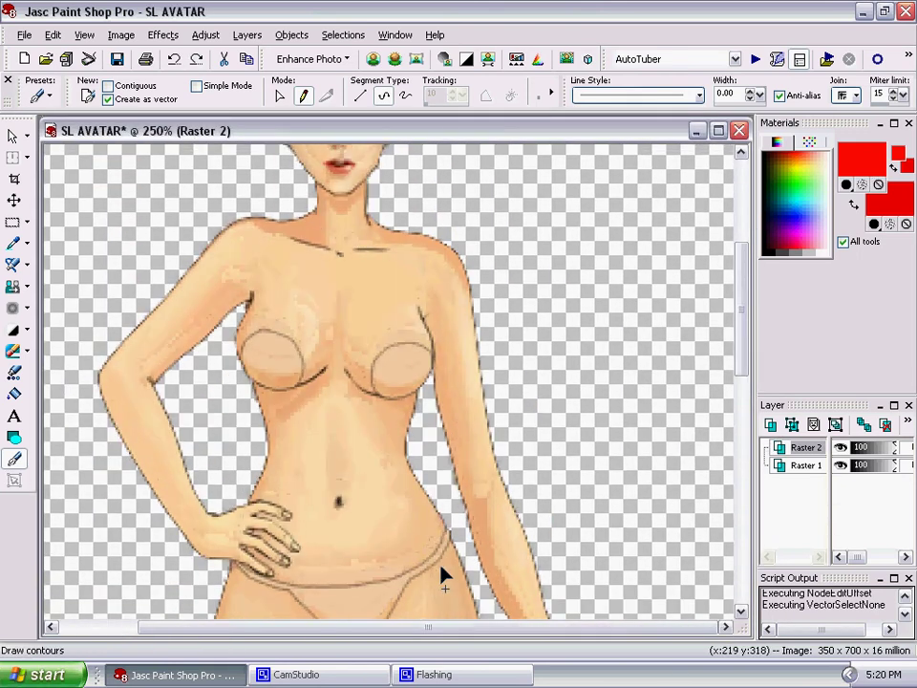
left_click_drag(442, 632, 391, 627)
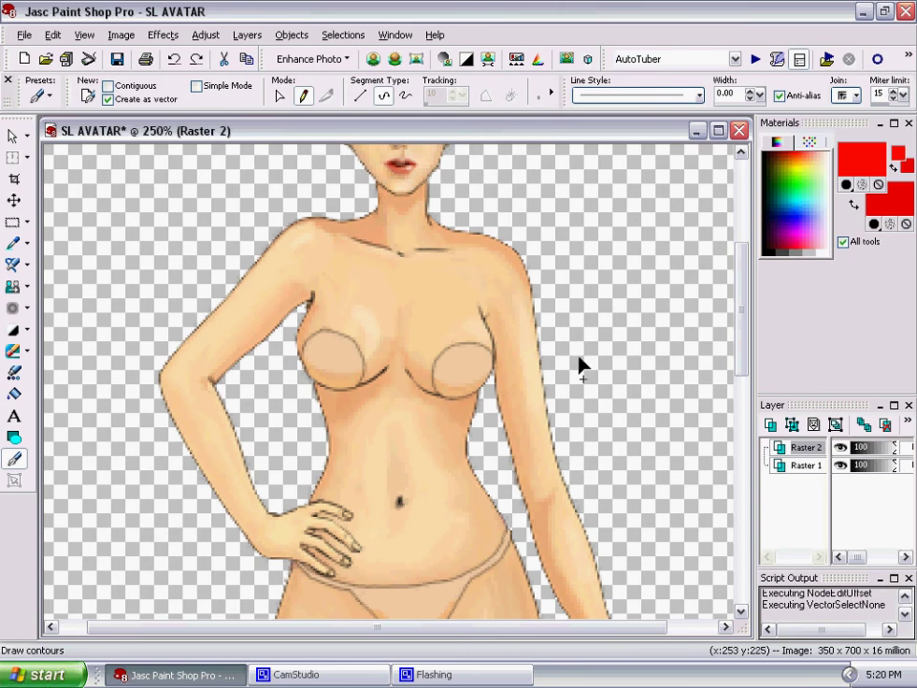
left_click_drag(742, 287, 741, 260)
scroll(509, 406, "up", 1)
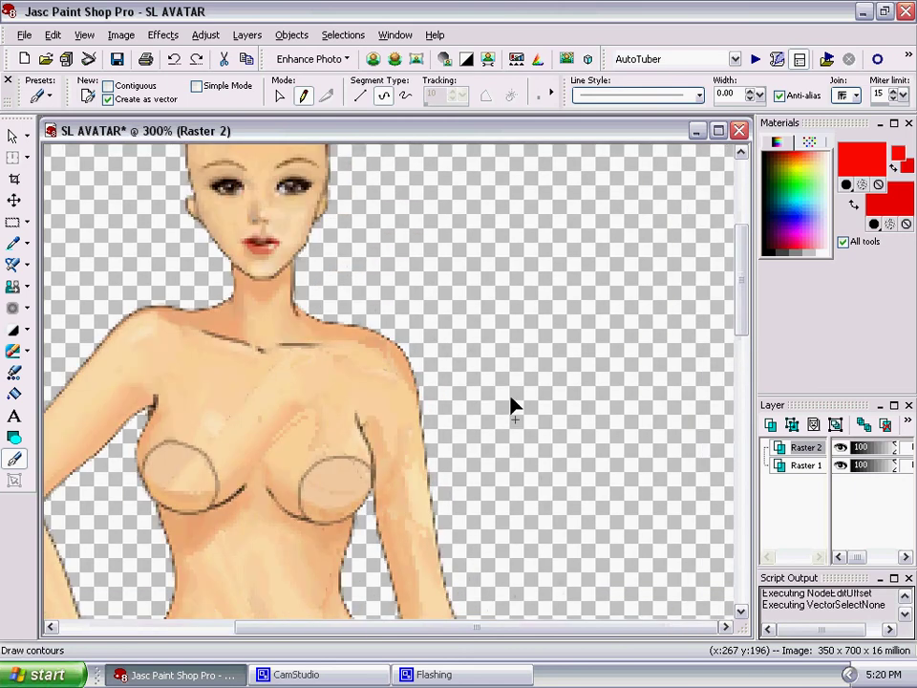
scroll(515, 411, "down", 1)
left_click_drag(433, 631, 351, 638)
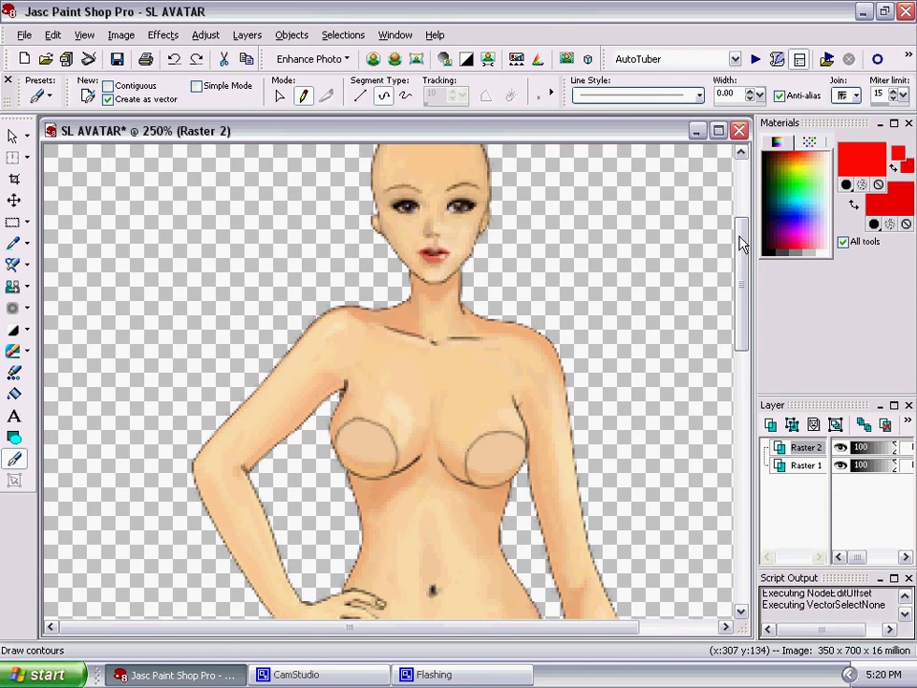
left_click_drag(740, 242, 742, 285)
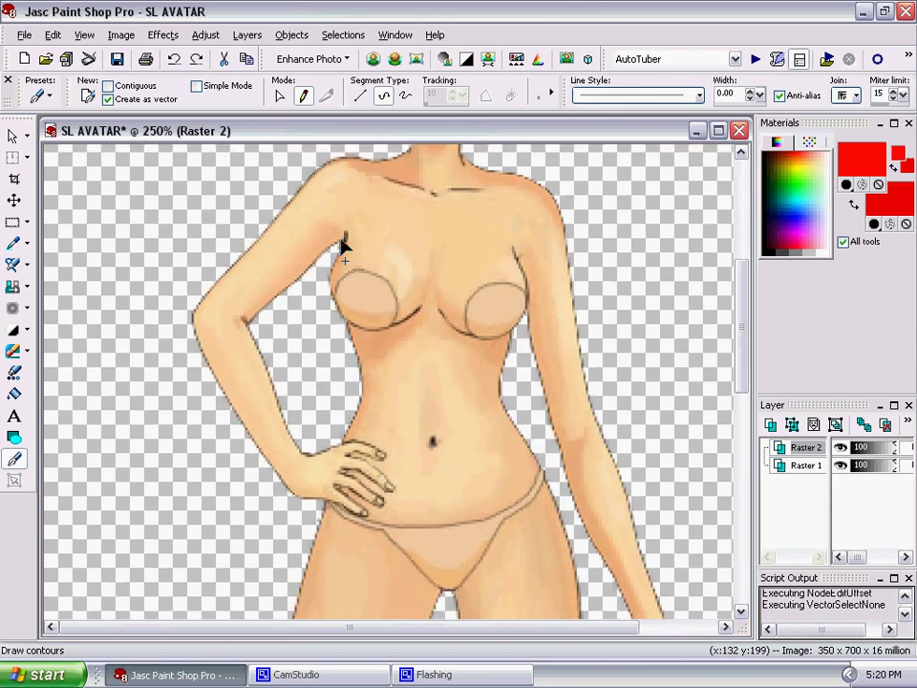
Trace a red curved edge from the avatar's underarm down the chest, then deselect
left_click(342, 243)
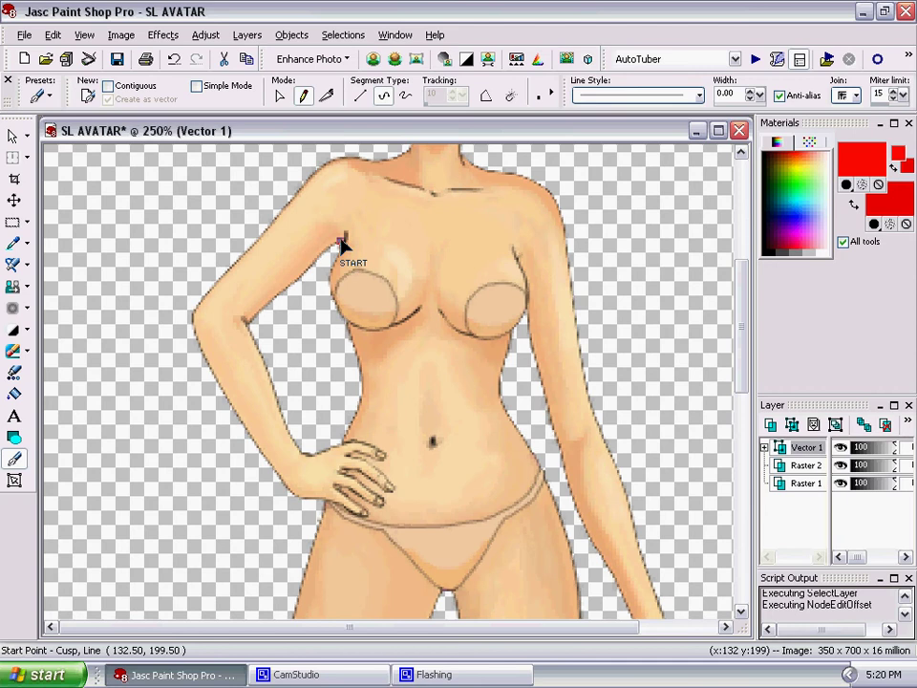
left_click(348, 327)
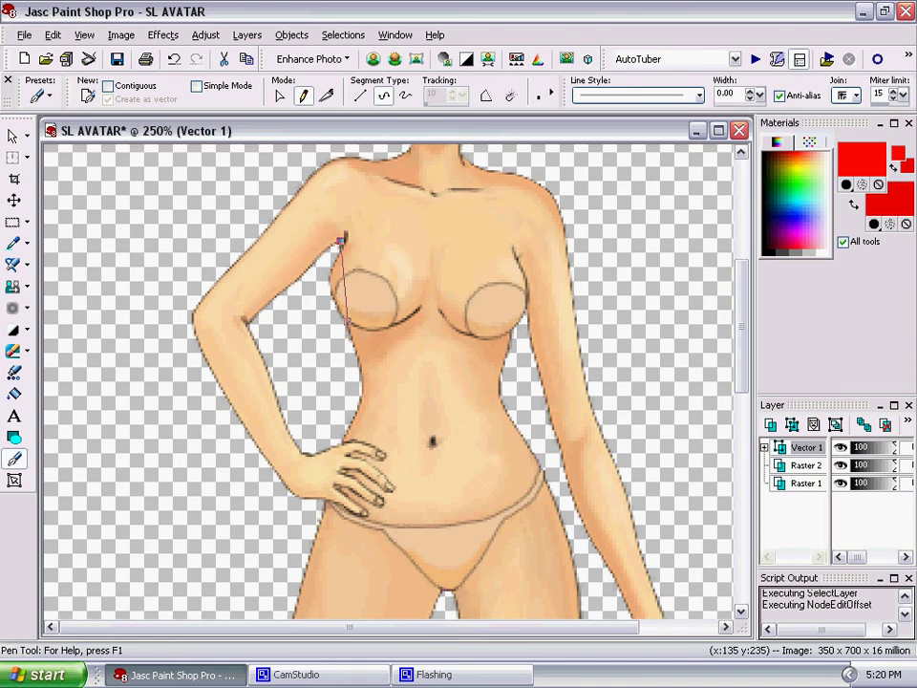
left_click_drag(356, 319, 385, 352)
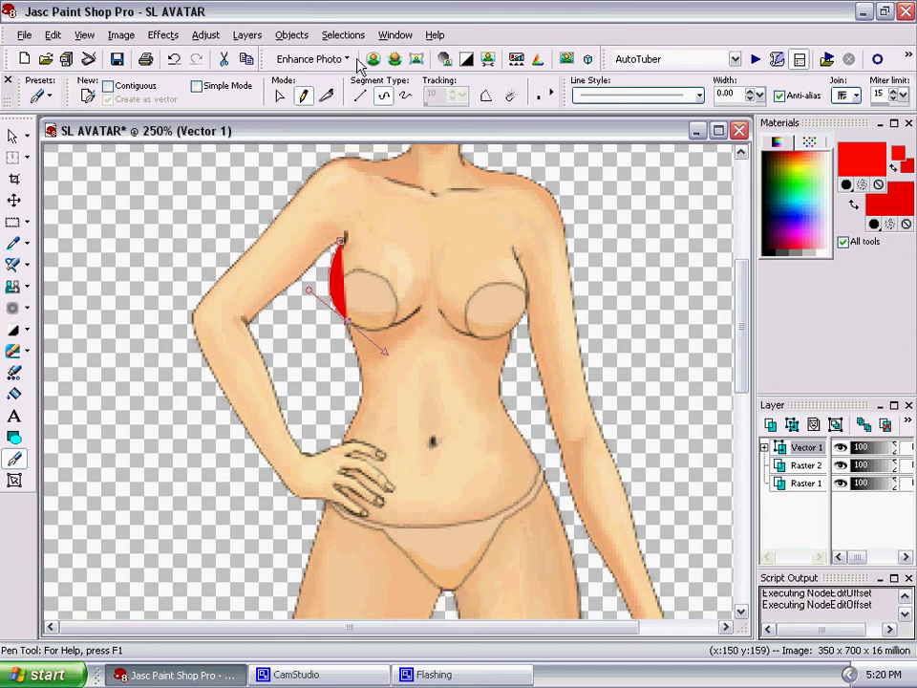
left_click(342, 35)
left_click(358, 74)
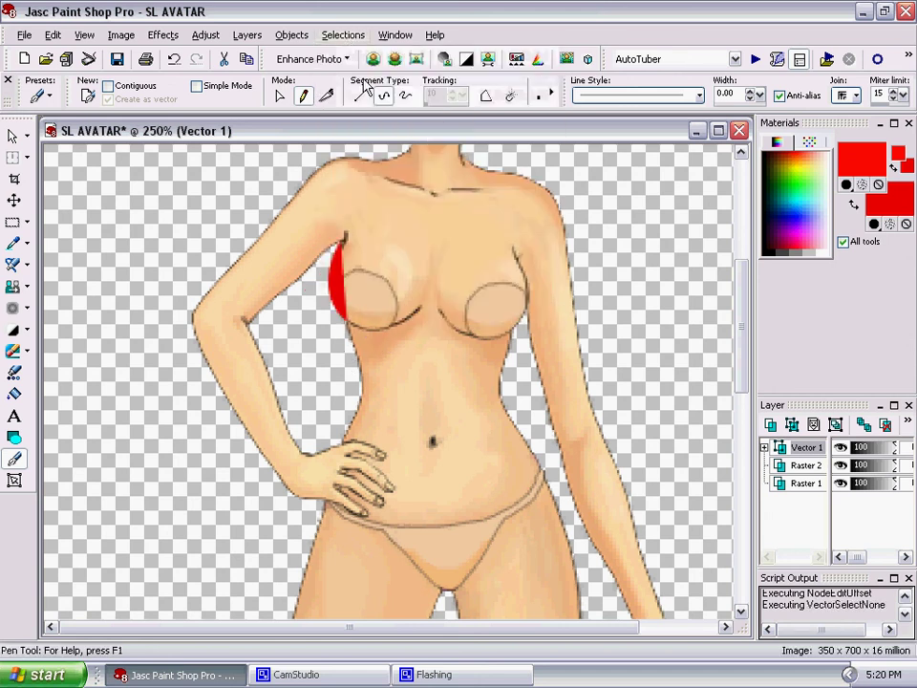
Extend the trace down the side to the hand, setting the end node to Line After
left_click(336, 317)
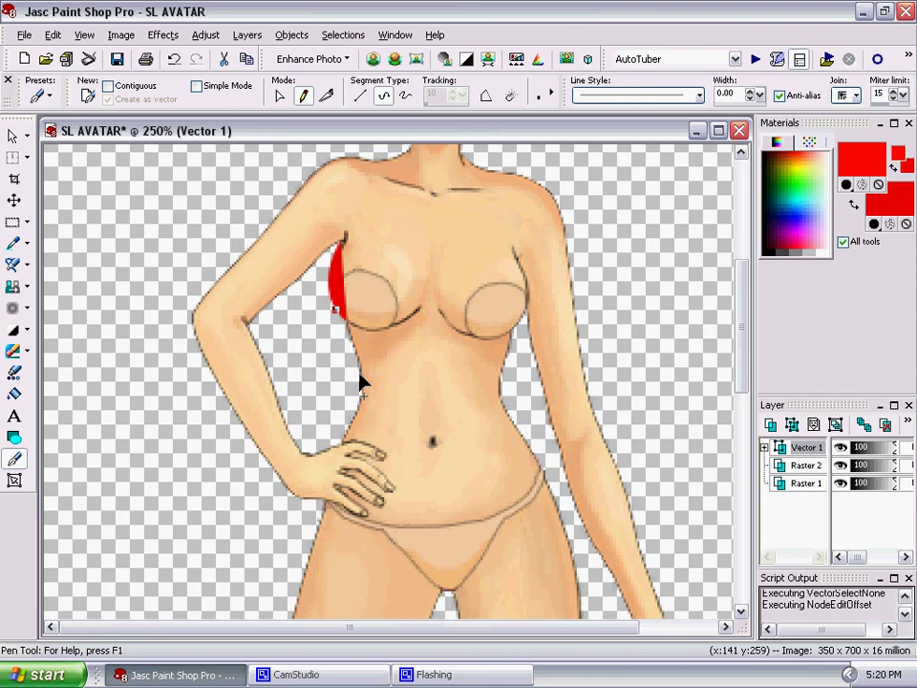
left_click_drag(360, 373, 360, 400)
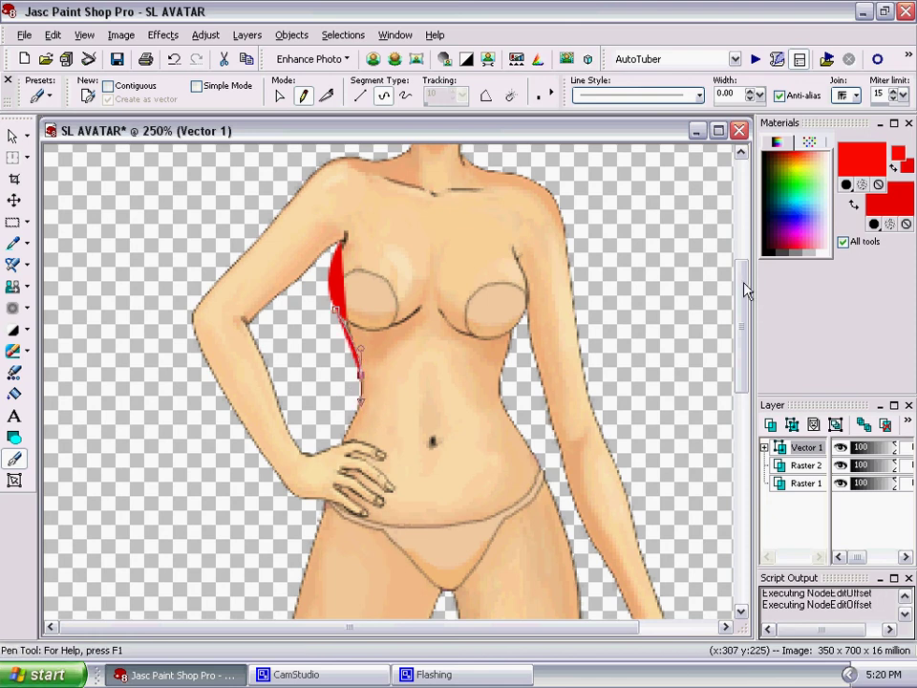
left_click_drag(744, 287, 743, 318)
right_click(365, 270)
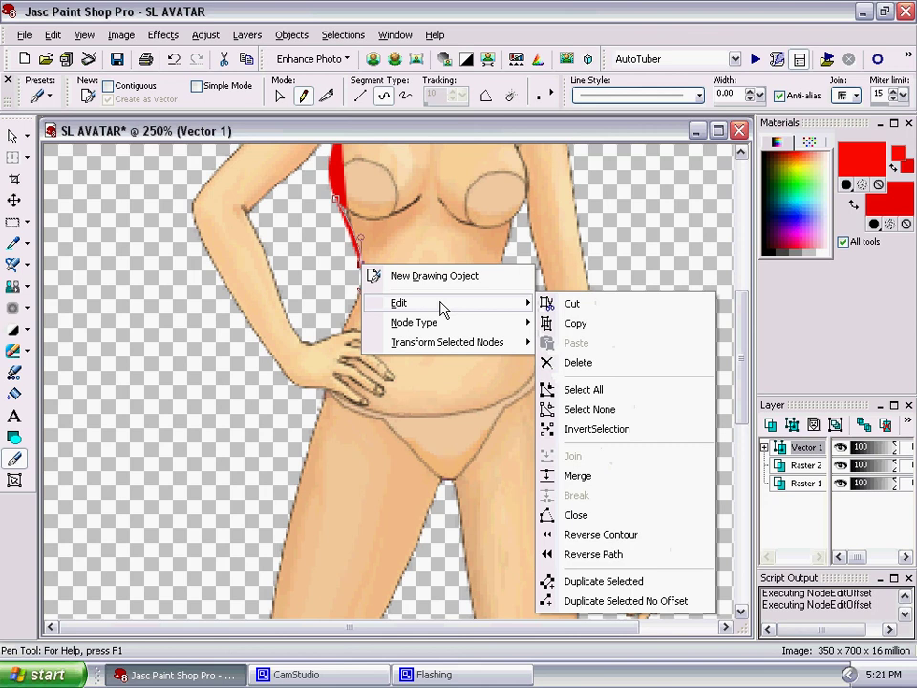
mouse_move(454, 328)
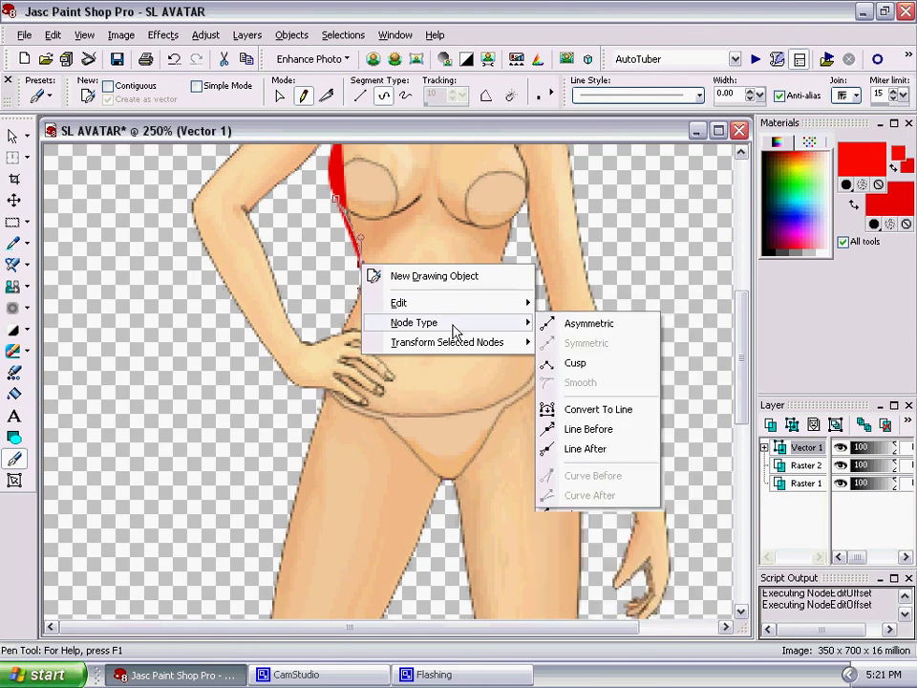
left_click(602, 448)
left_click_drag(343, 336, 326, 374)
Make the hand node Line After, add thigh nodes closing a curved hem, then deselect
right_click(345, 336)
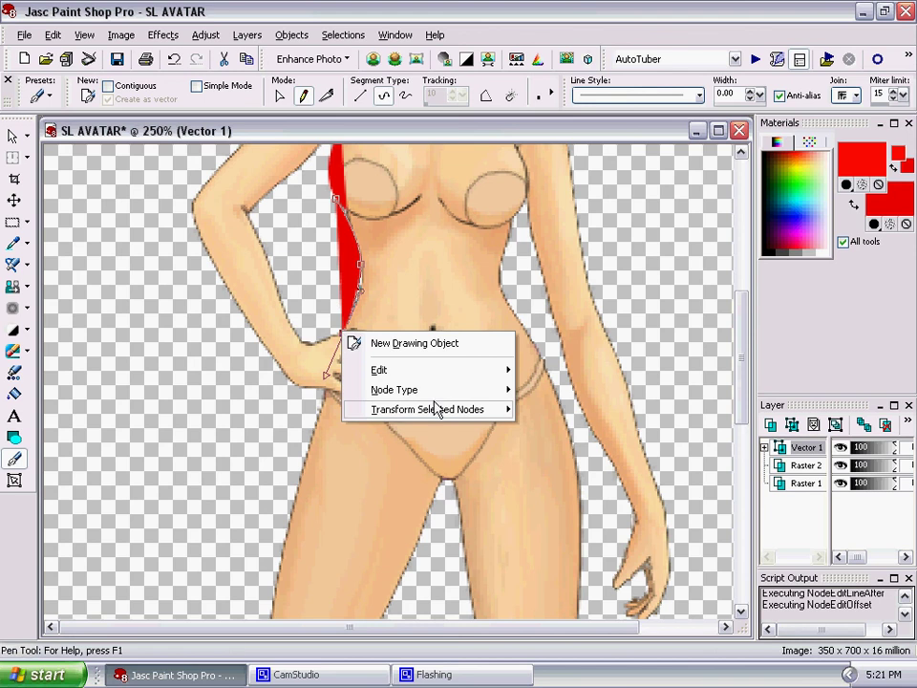
mouse_move(435, 392)
left_click(584, 527)
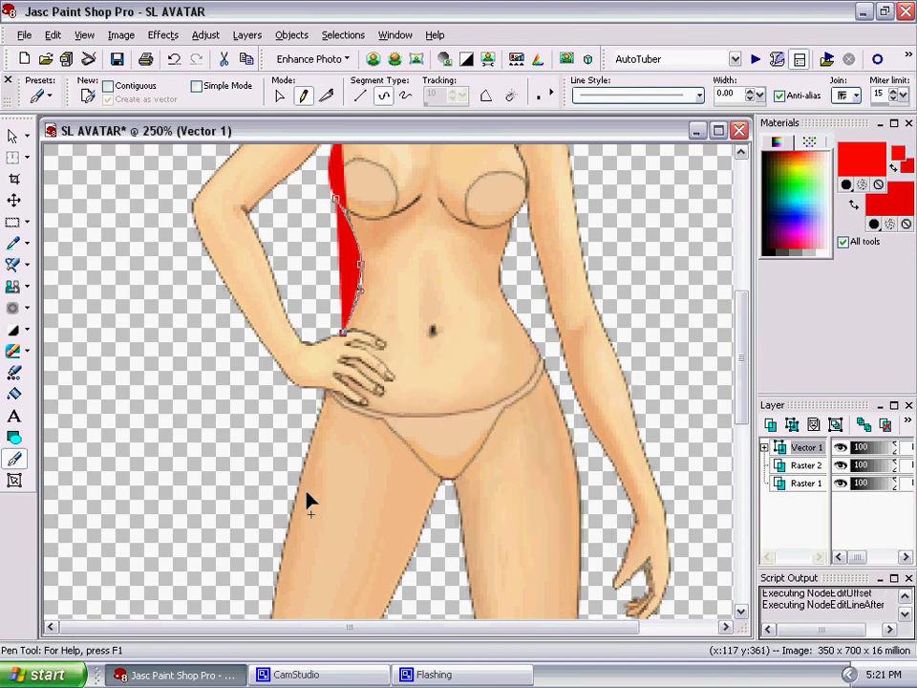
left_click_drag(295, 499, 293, 506)
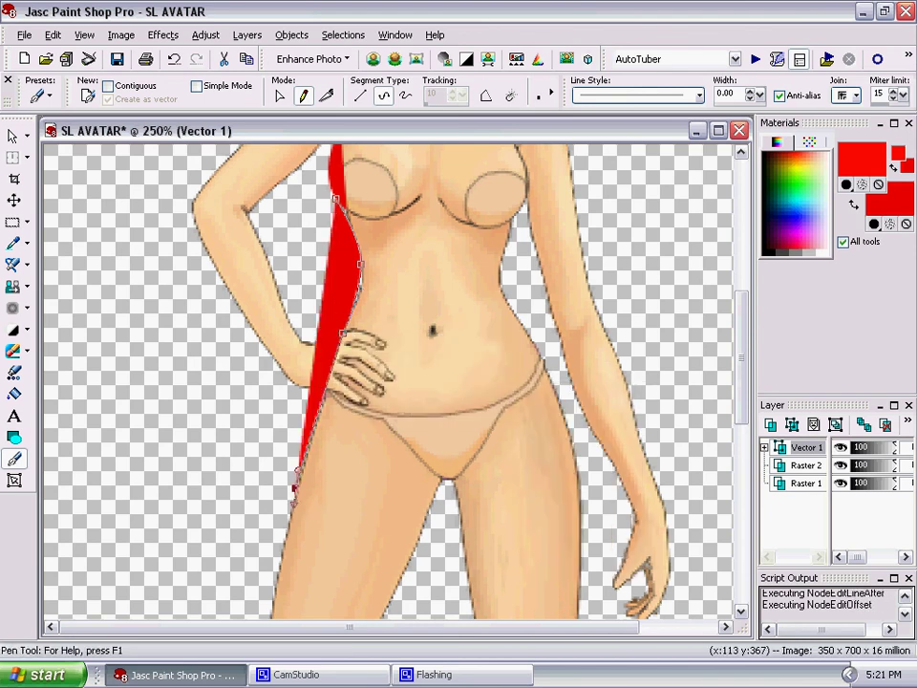
left_click_drag(587, 498, 647, 450)
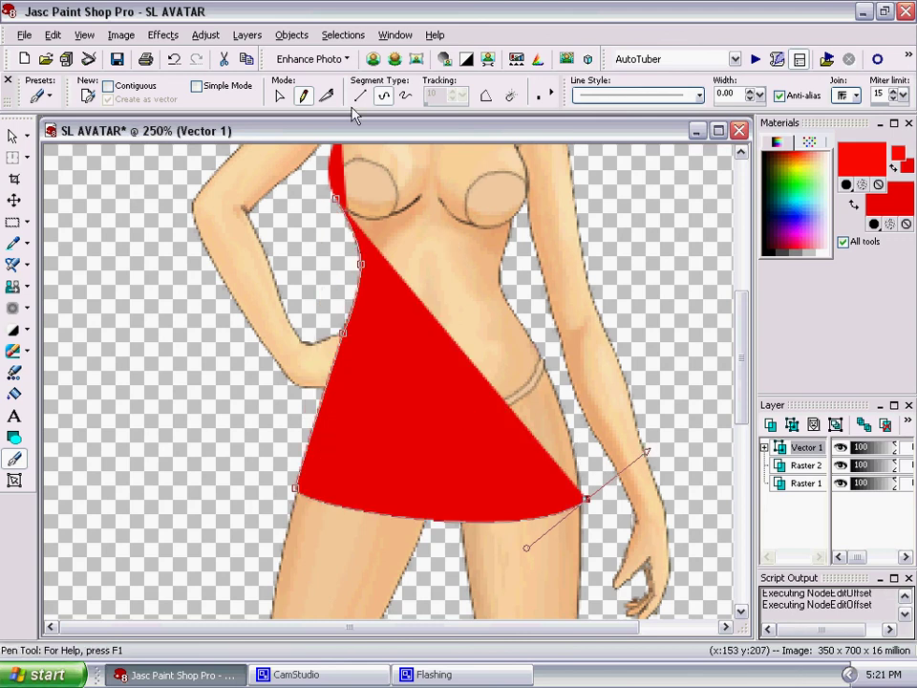
left_click(342, 35)
left_click(373, 74)
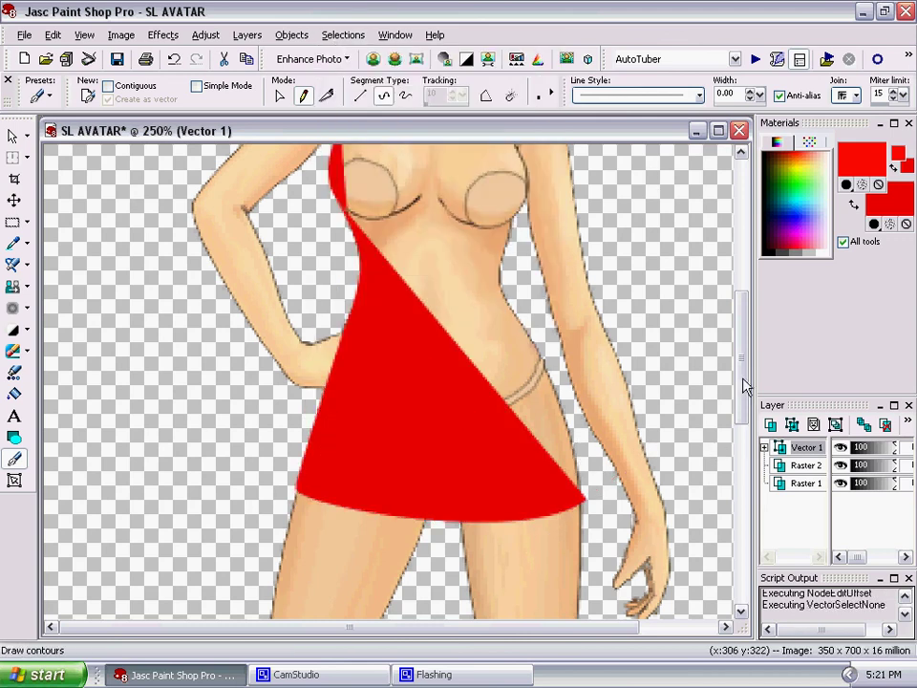
mouse_move(743, 385)
left_mouse_down()
mouse_move(736, 505)
mouse_move(755, 380)
left_mouse_up()
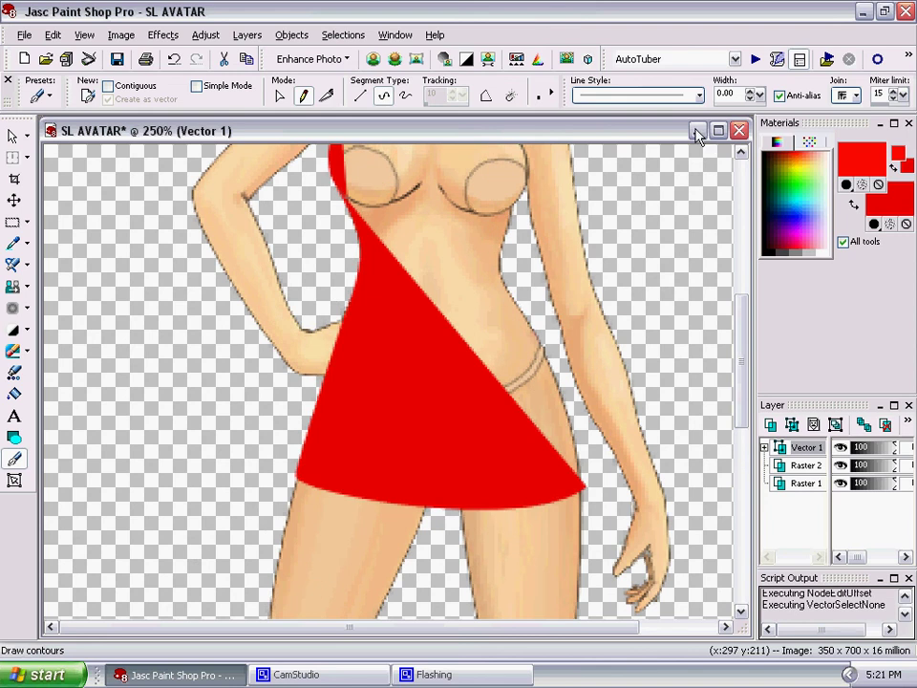
Swap SL AVATAR for the tut red dress example and pick Lighten/Darken from the Retouch flyout
left_click(697, 134)
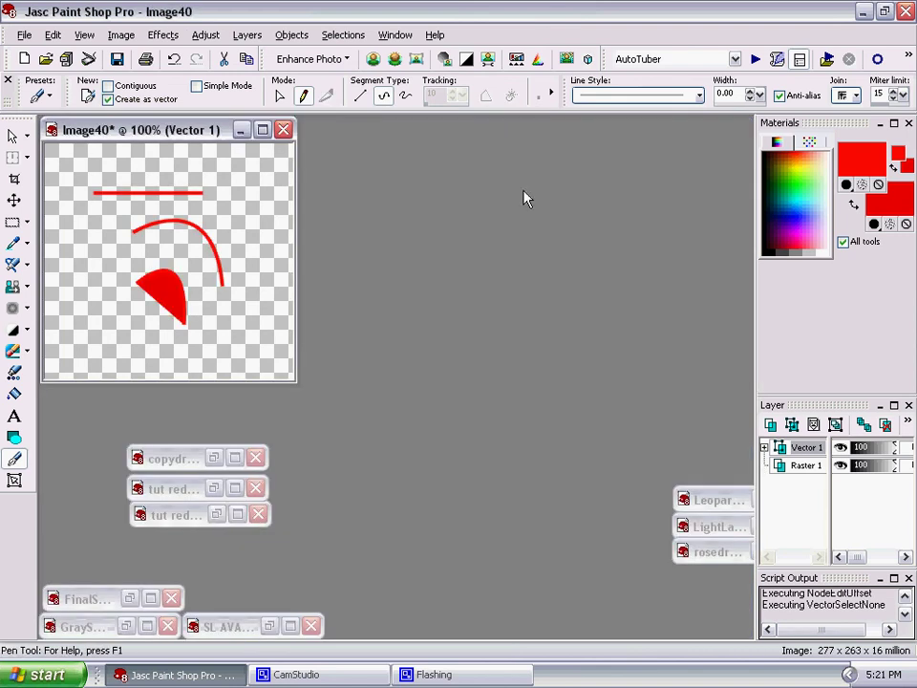
left_click(214, 488)
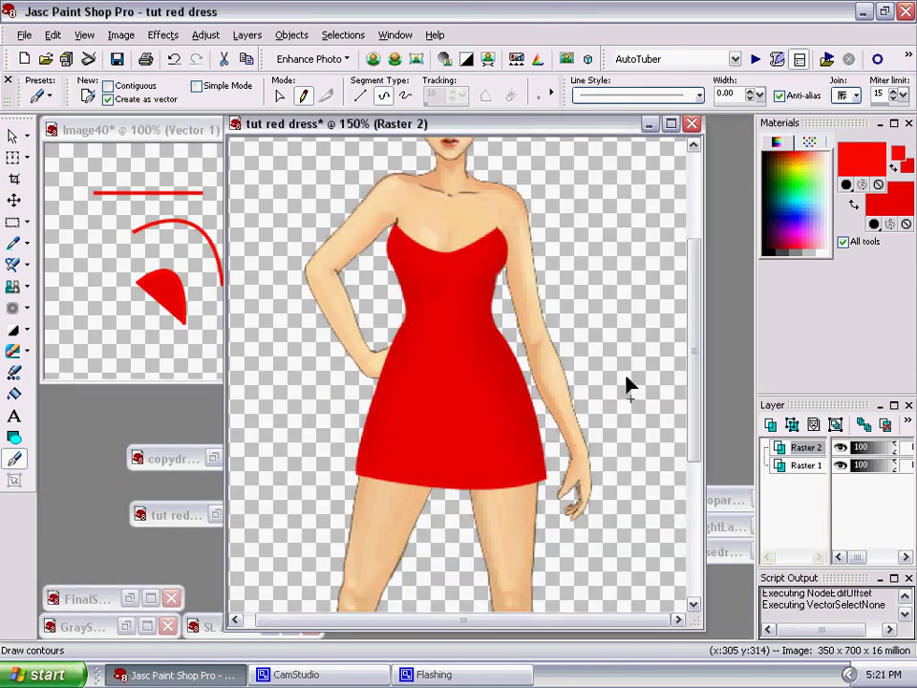
mouse_move(702, 242)
left_mouse_down()
mouse_move(694, 282)
mouse_move(708, 426)
mouse_move(708, 254)
left_mouse_up()
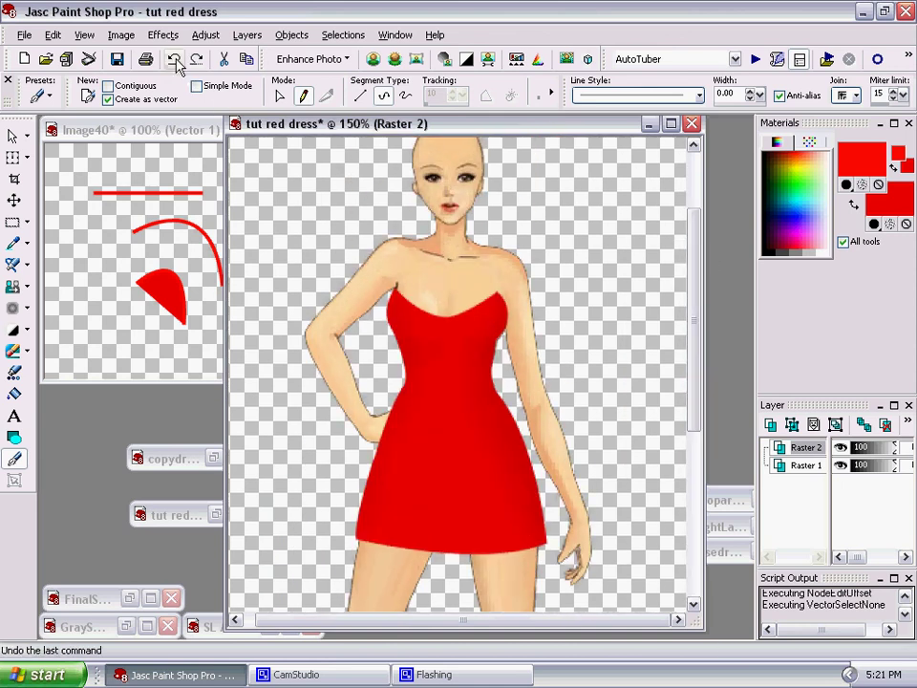
left_click_drag(702, 306, 483, 303)
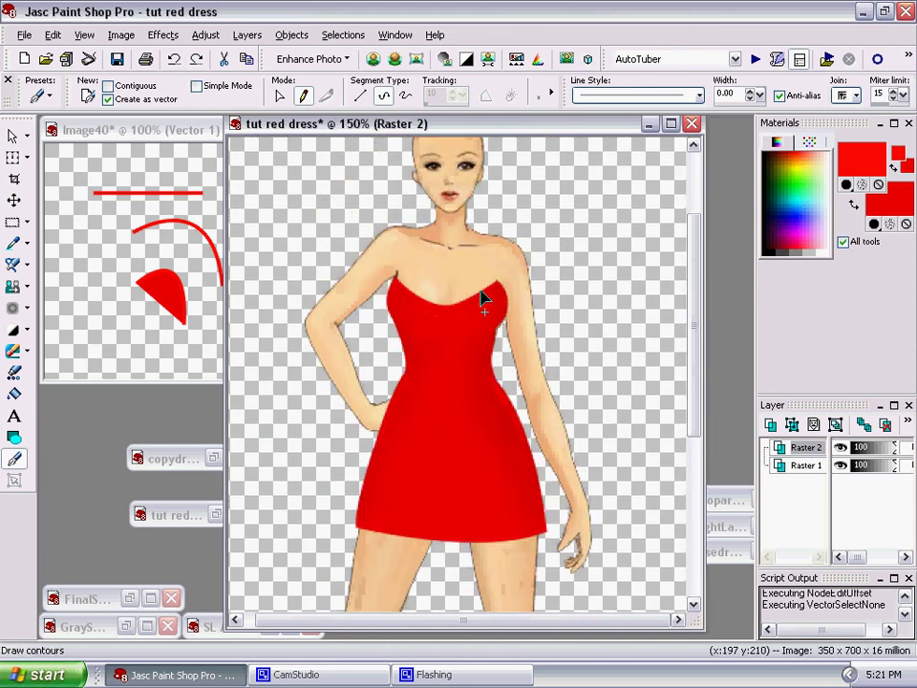
left_click(27, 332)
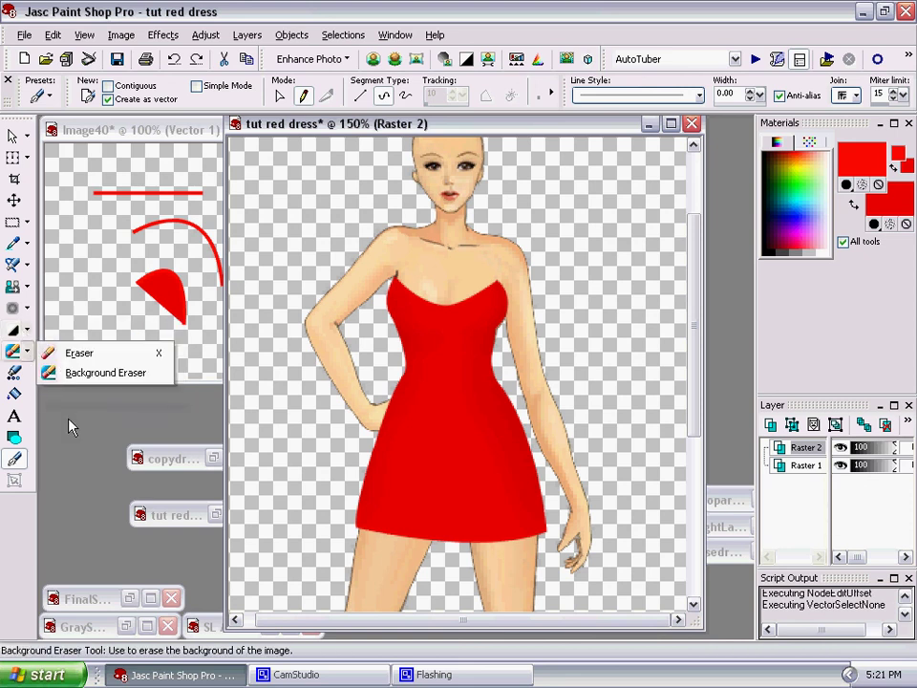
left_click(27, 332)
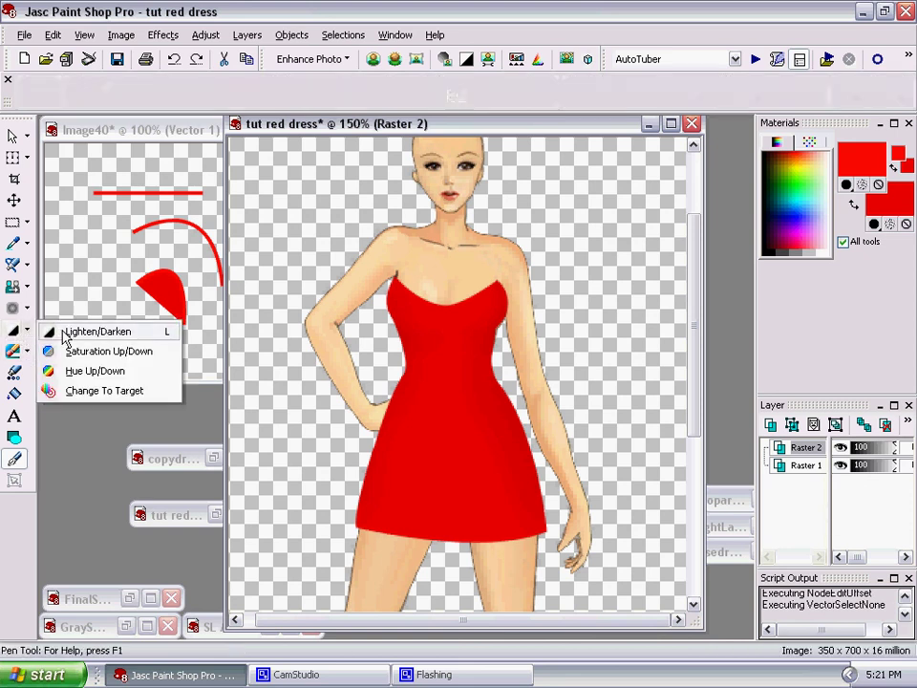
left_click(63, 335)
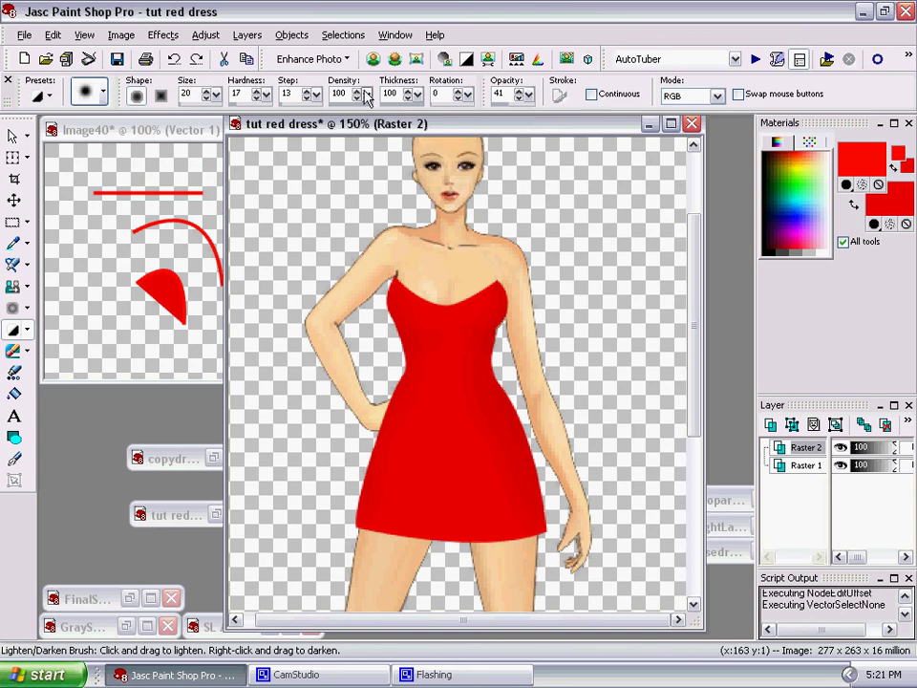
Set the Lighten/Darken brush to size 36, hardness 11 and opacity 60
left_click(216, 96)
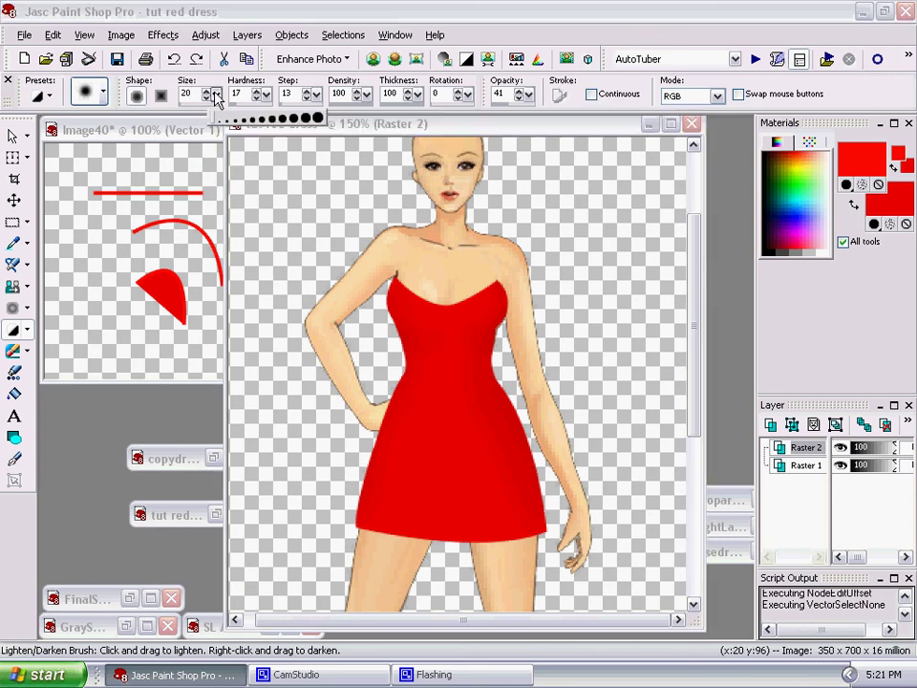
left_click_drag(226, 102, 211, 102)
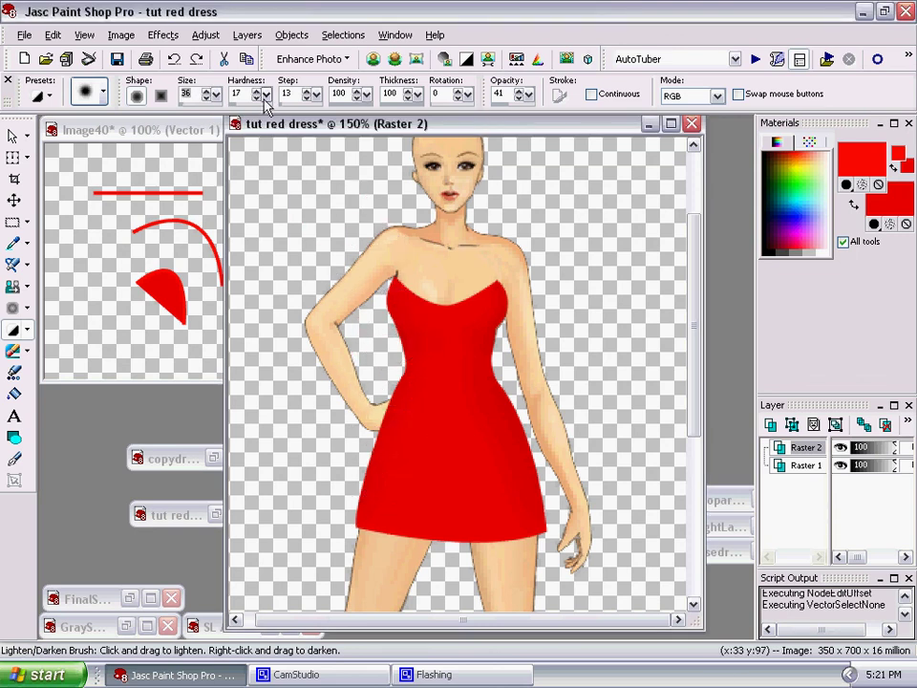
left_click_drag(267, 96, 256, 100)
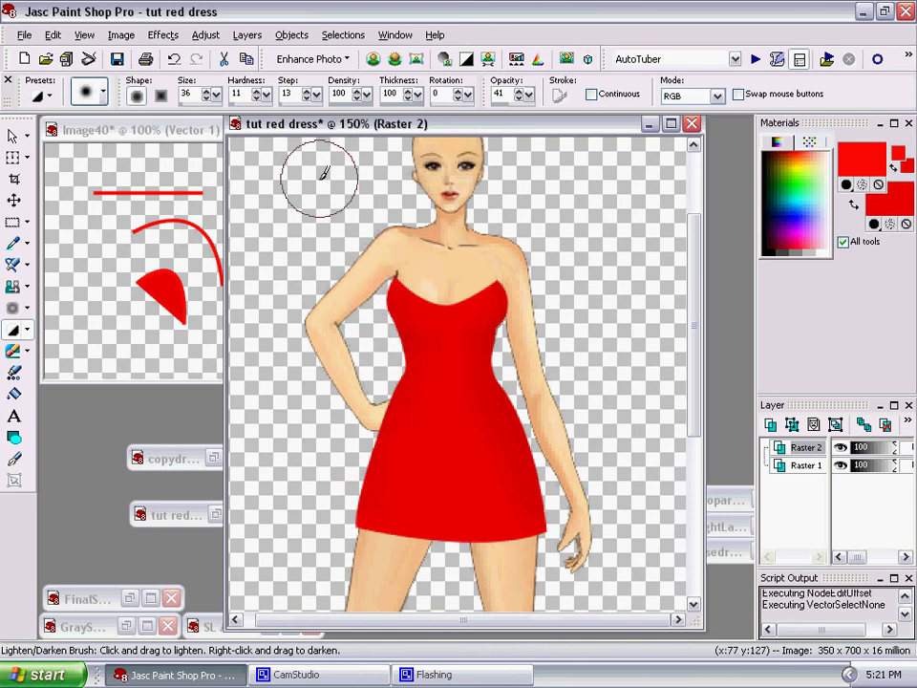
left_click_drag(692, 262, 692, 287)
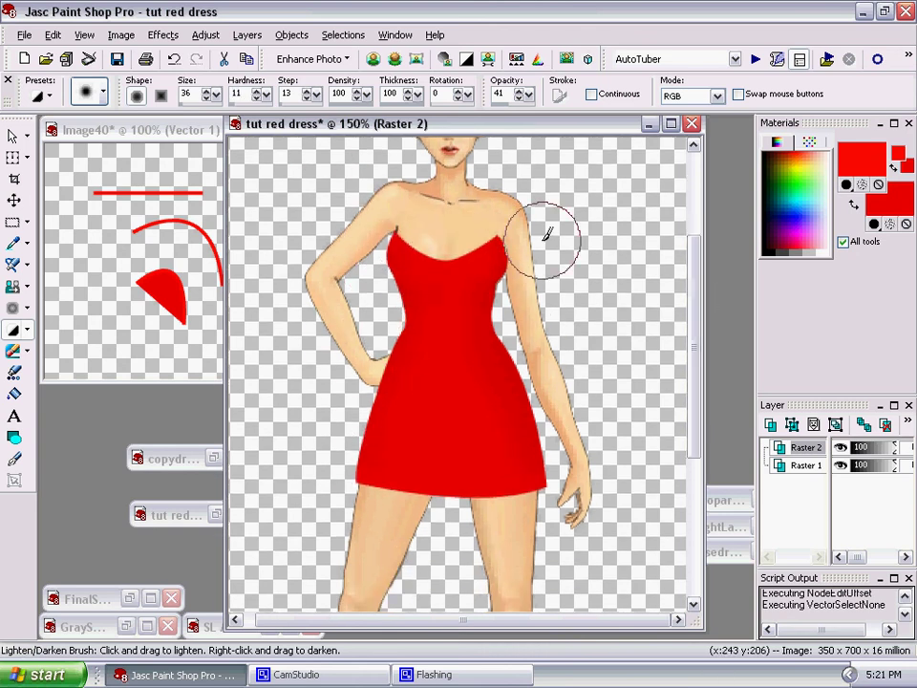
left_click(529, 95)
left_click_drag(526, 94, 519, 93)
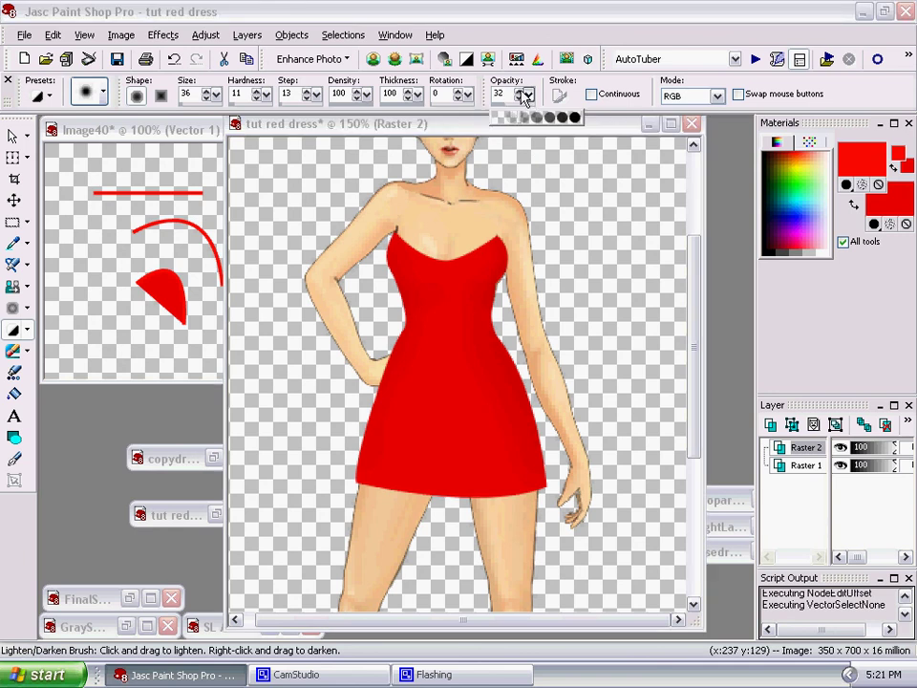
left_click_drag(517, 97, 516, 96)
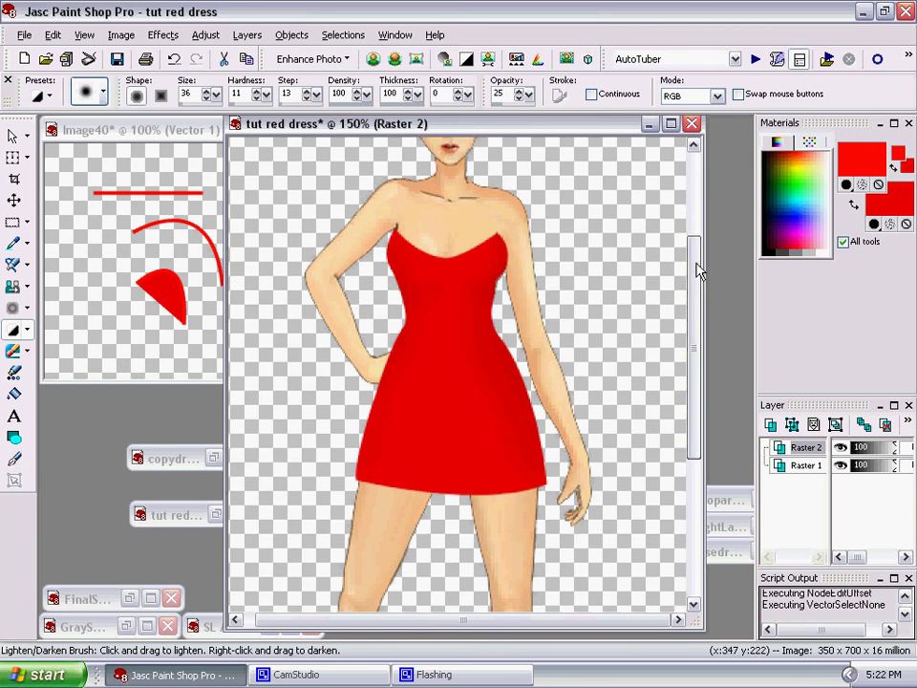
left_click_drag(697, 266, 697, 287)
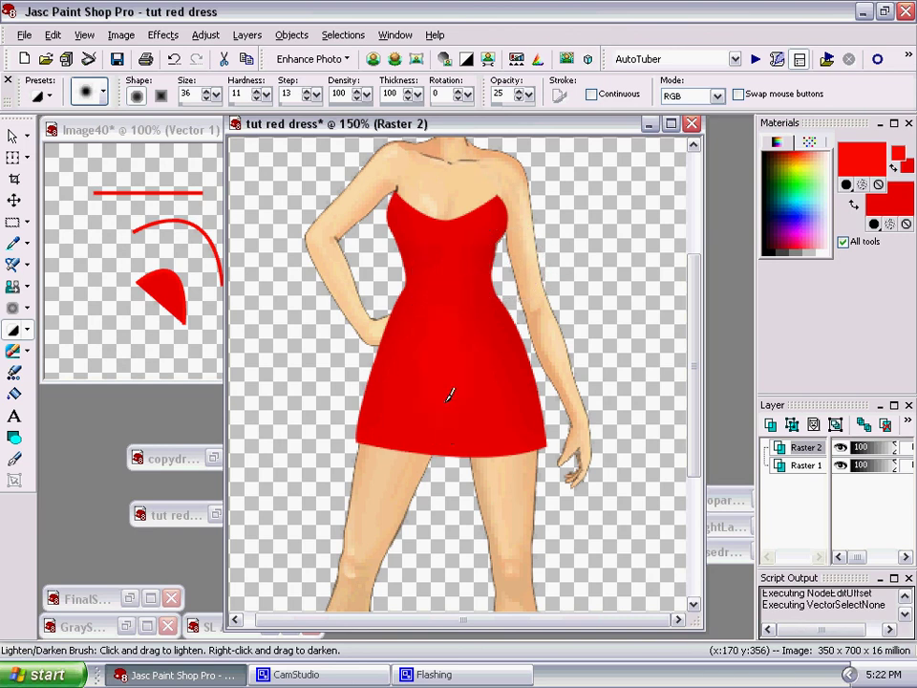
left_click_drag(529, 94, 558, 117)
left_click_drag(526, 98, 553, 104)
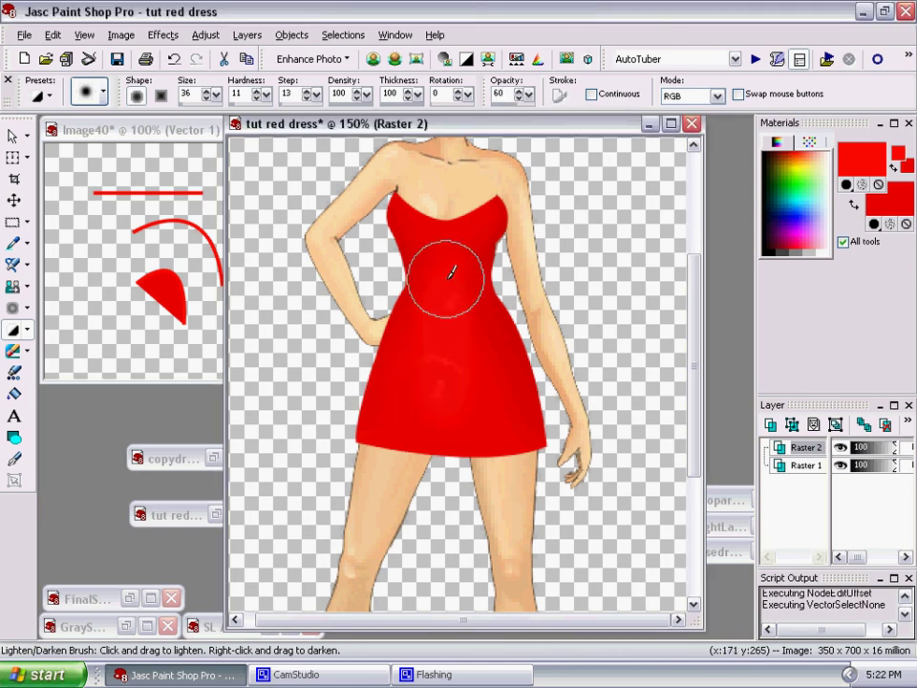
Test a lightening stroke down the dress centre, undo it, and minimize tut red dress
left_click_drag(452, 266, 451, 267)
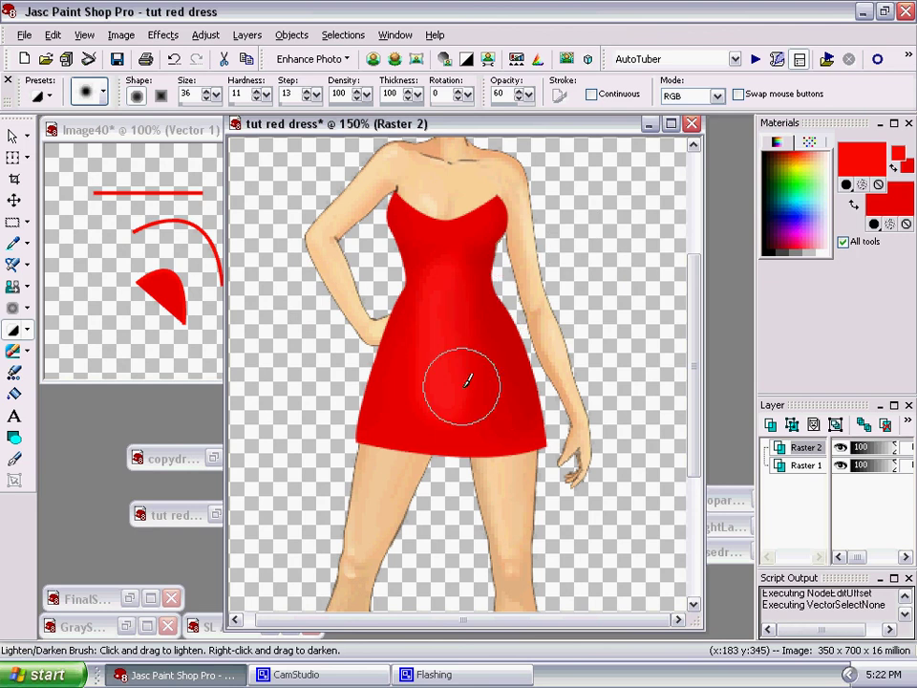
left_click(173, 58)
left_click(173, 58)
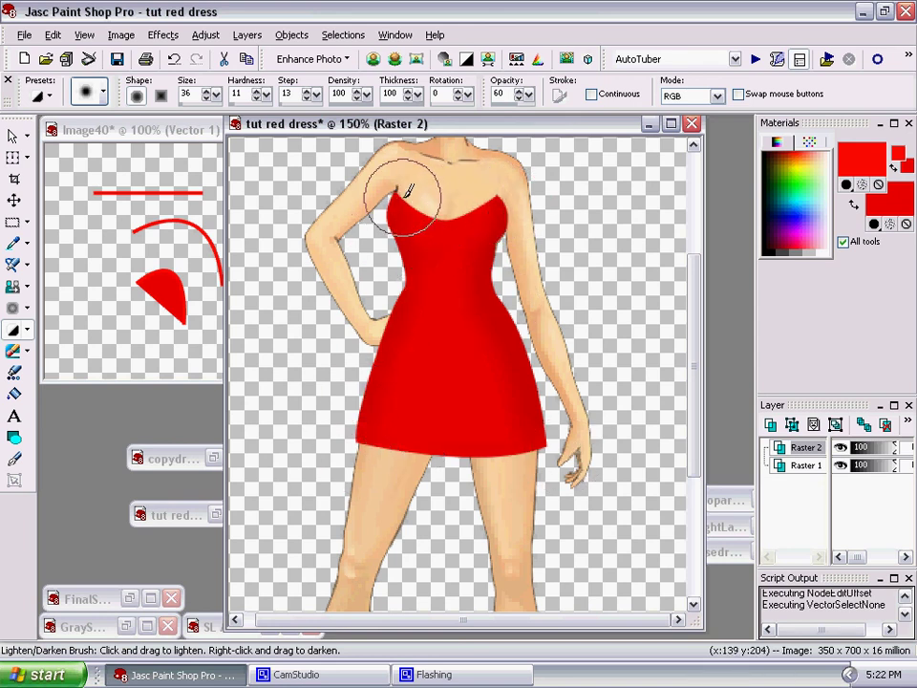
left_click(647, 124)
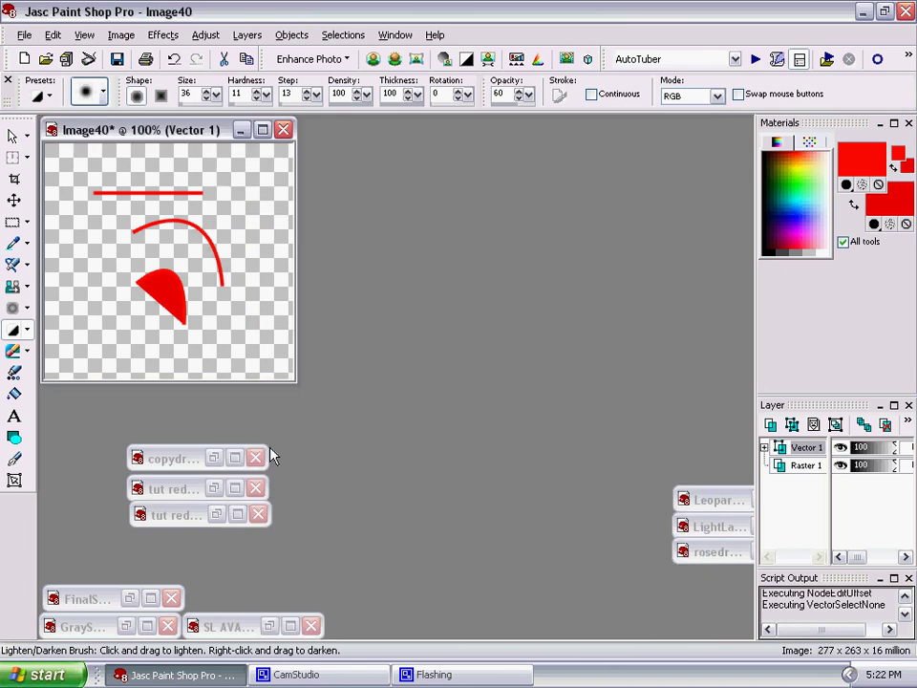
Restore the tut red dress shading window and nudge it up to review the highlights
left_click(215, 515)
left_click_drag(564, 268, 591, 317)
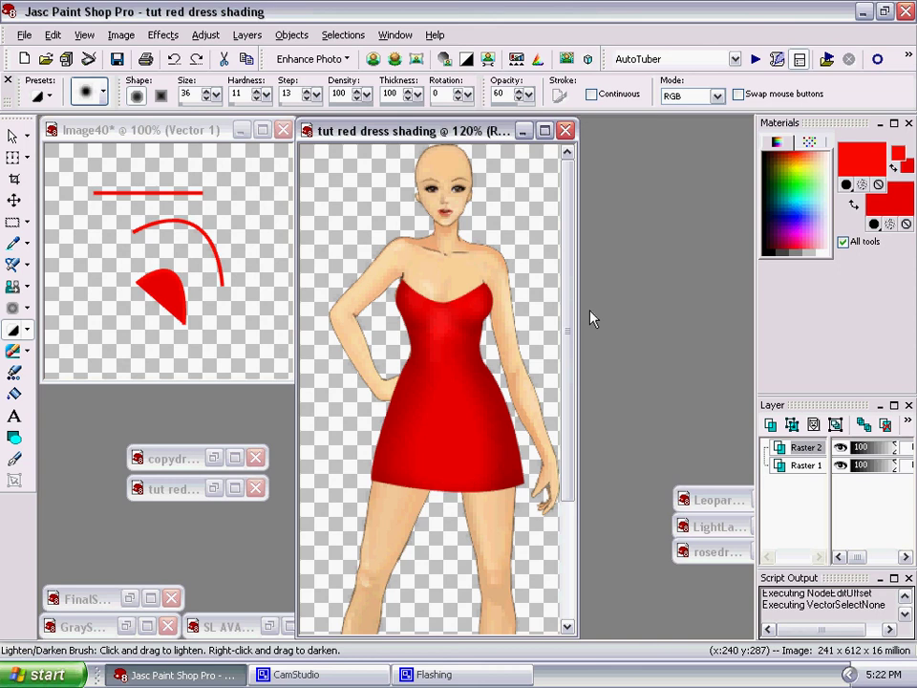
left_click_drag(568, 254, 603, 382)
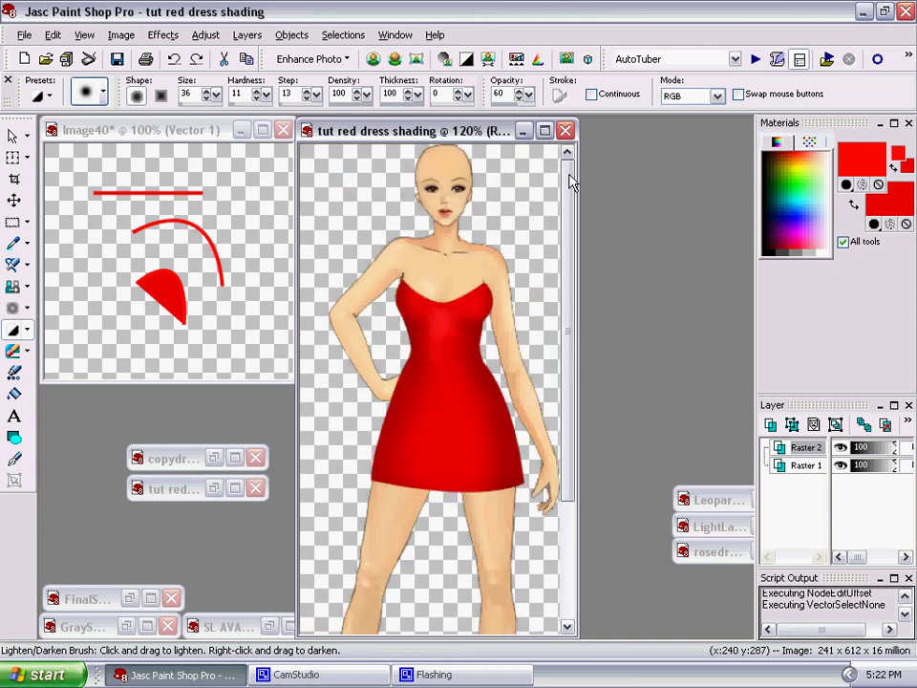
left_click_drag(471, 130, 477, 122)
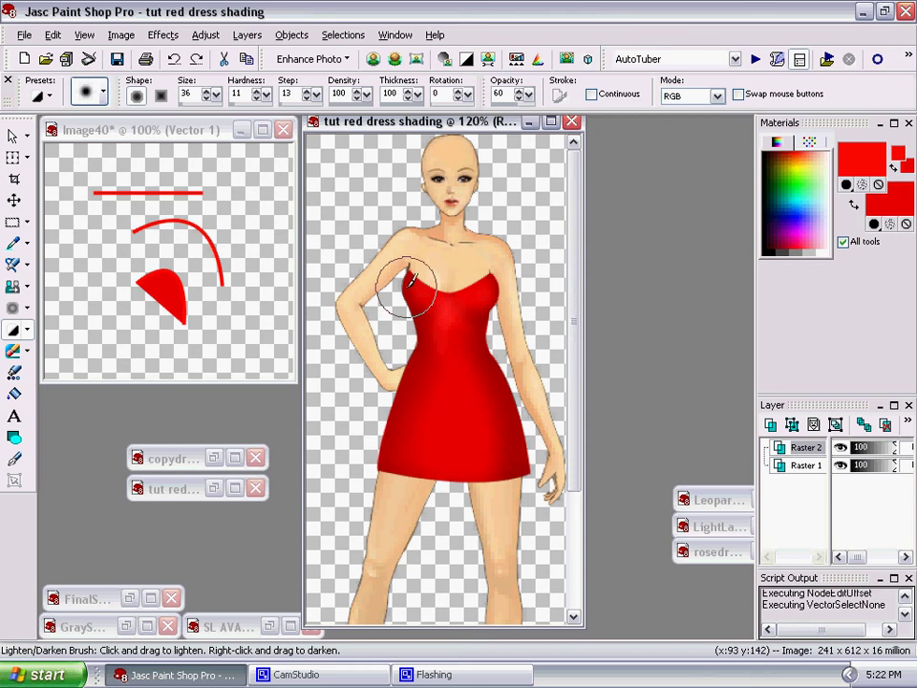